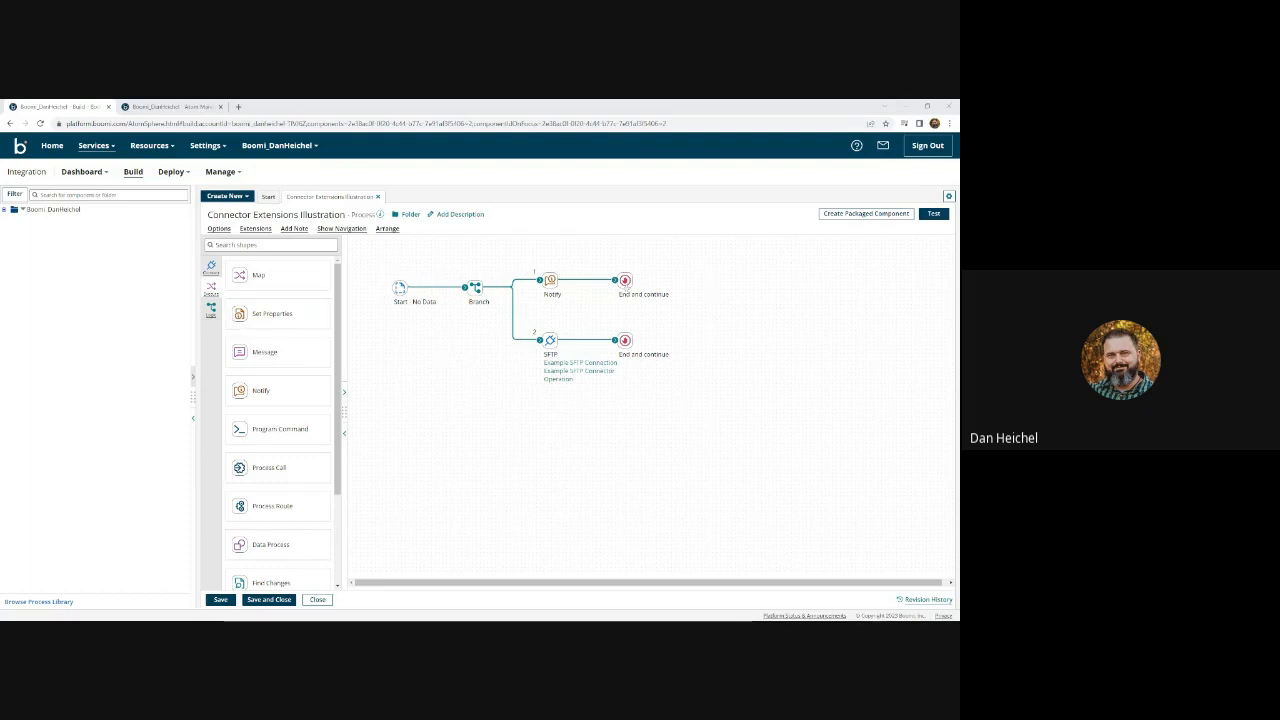
- Review the process extensions and the Test environment's extension values without changing anything
click(176, 107)
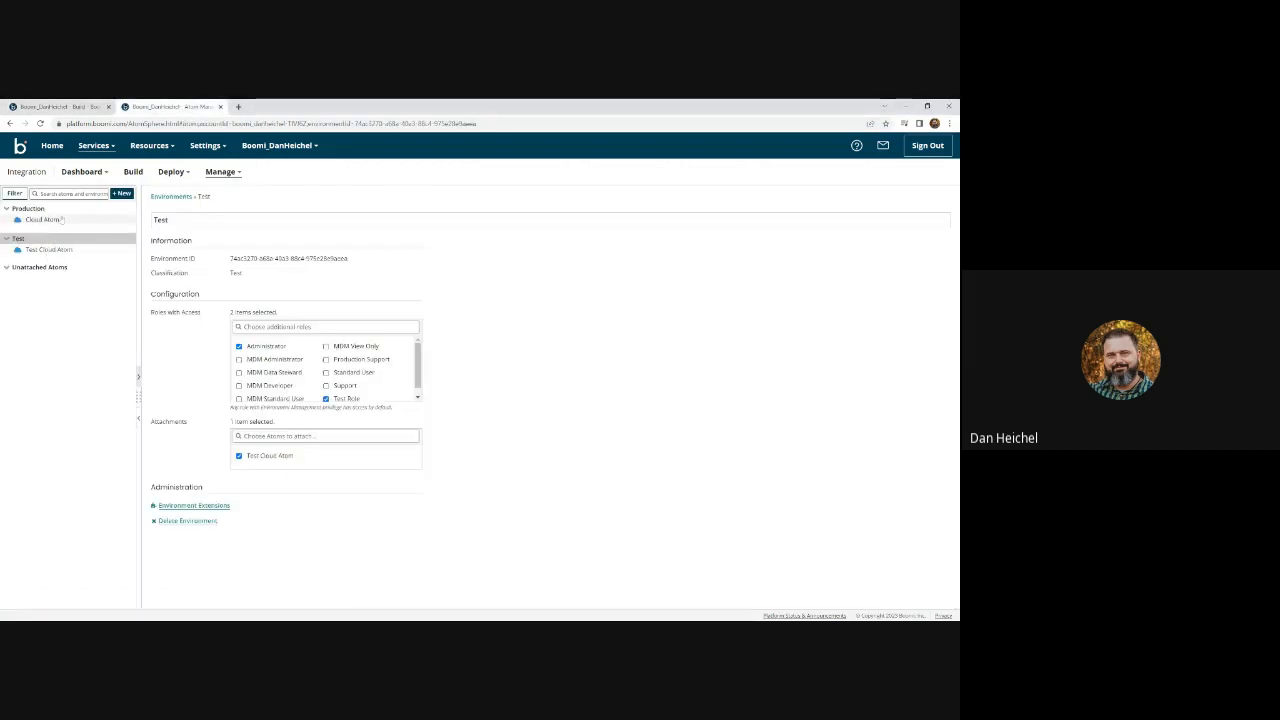
click(55, 106)
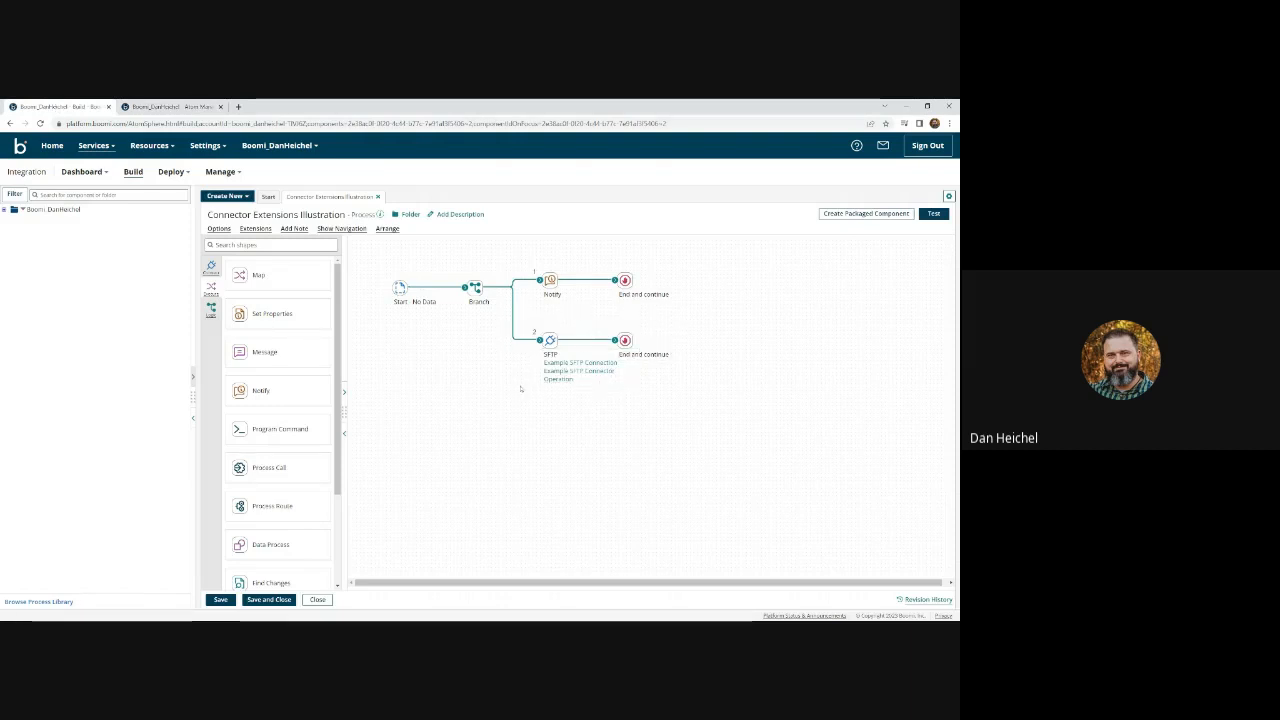
click(256, 228)
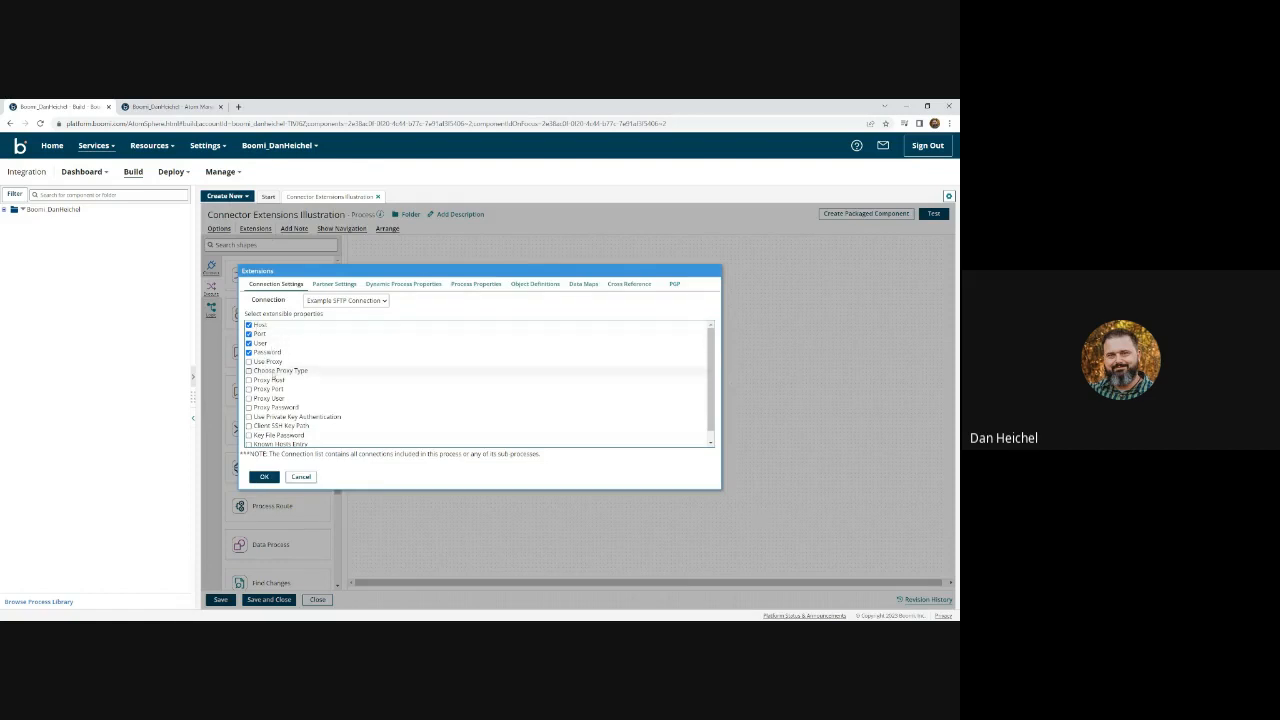
click(300, 477)
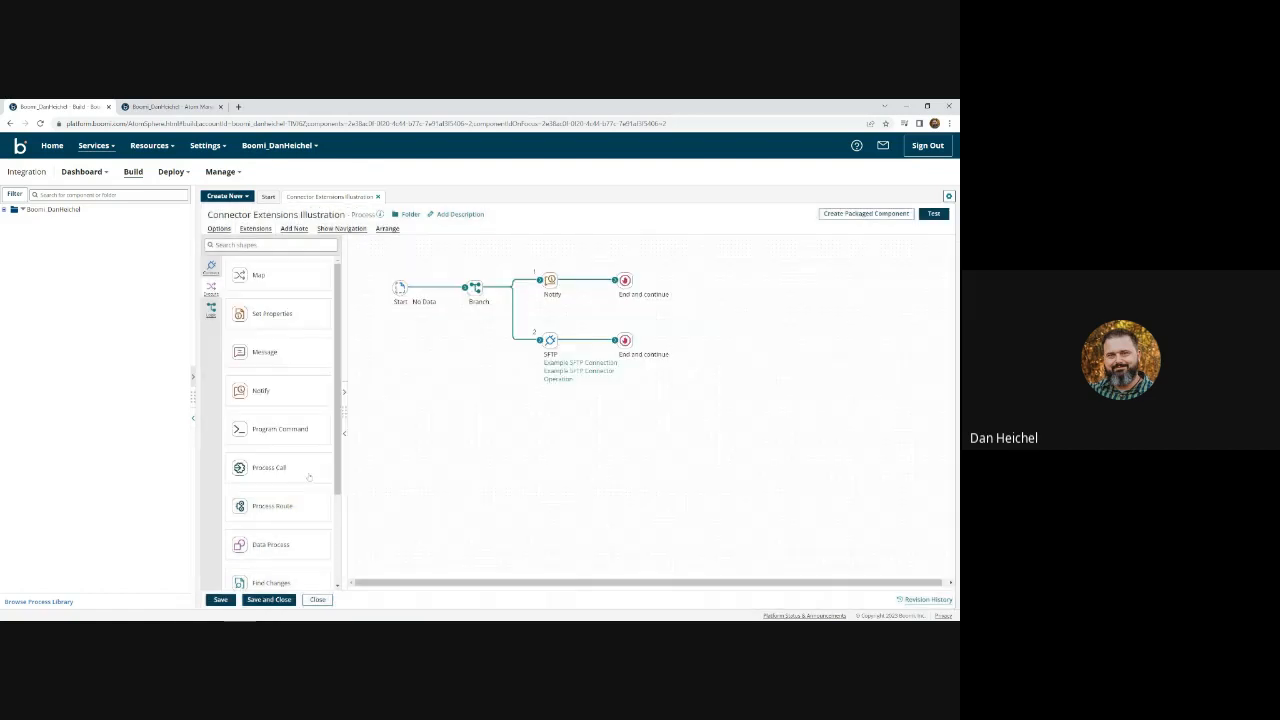
click(160, 106)
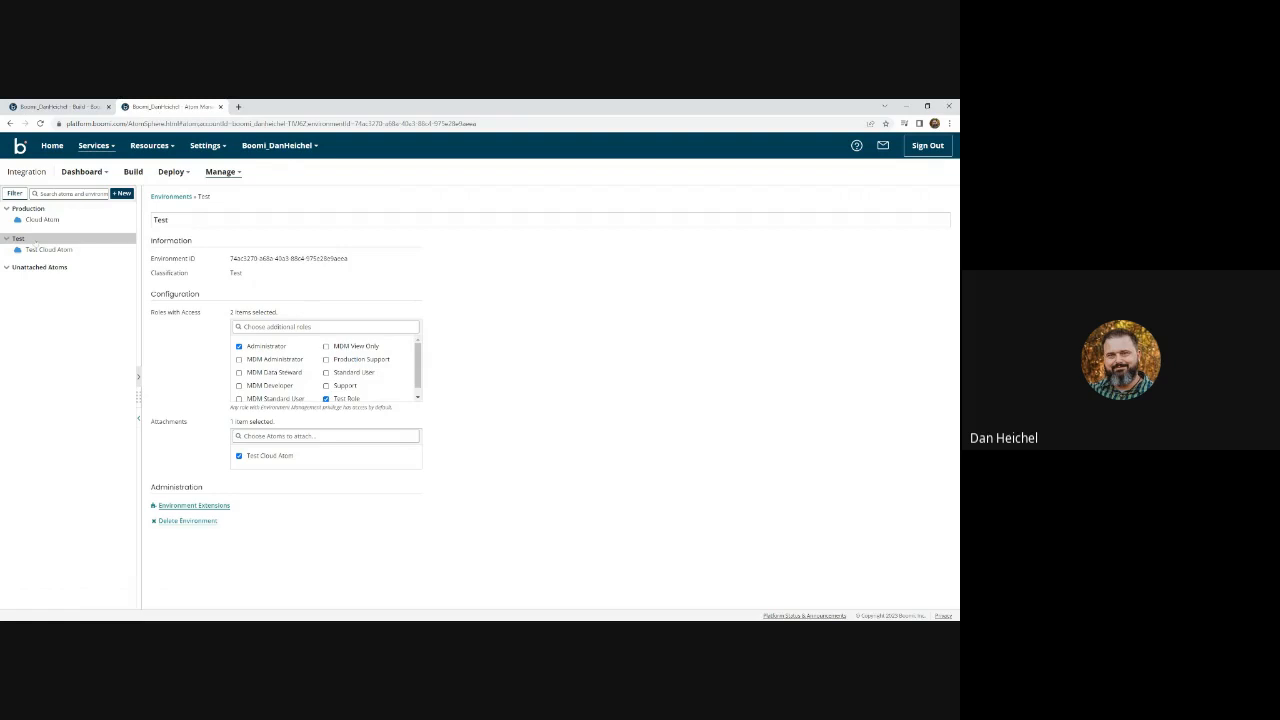
click(180, 508)
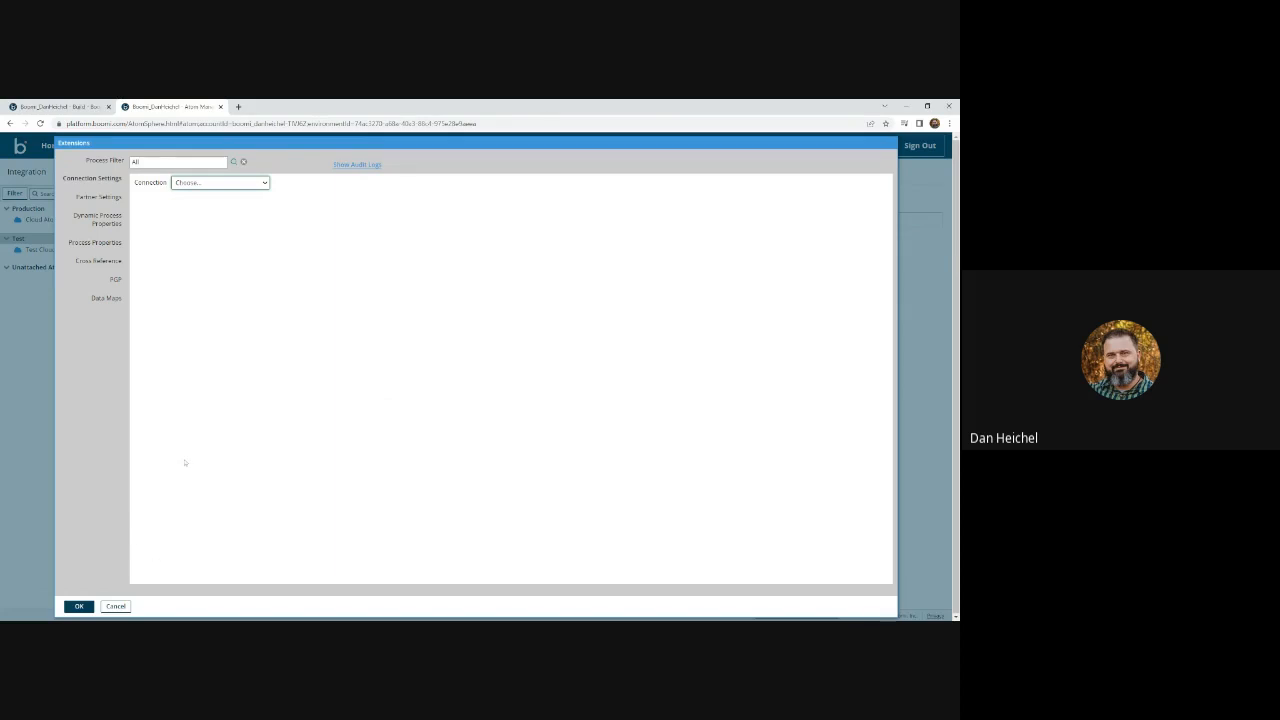
click(118, 606)
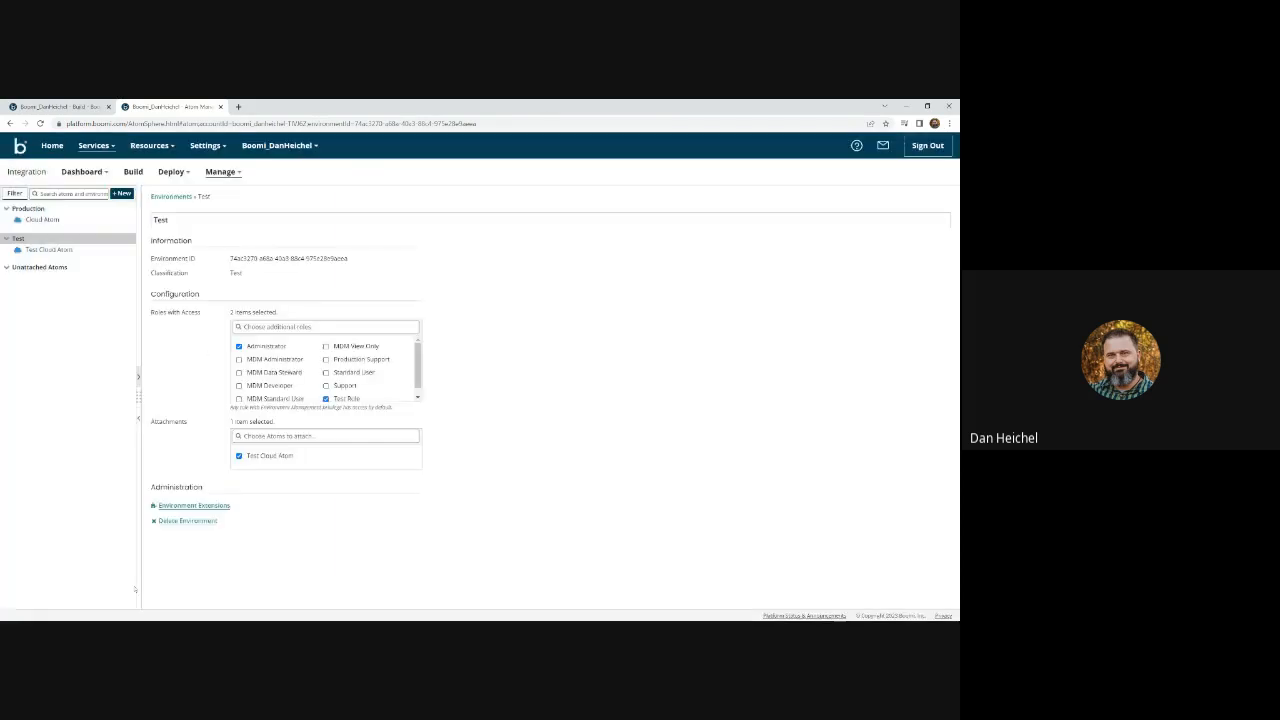
click(58, 107)
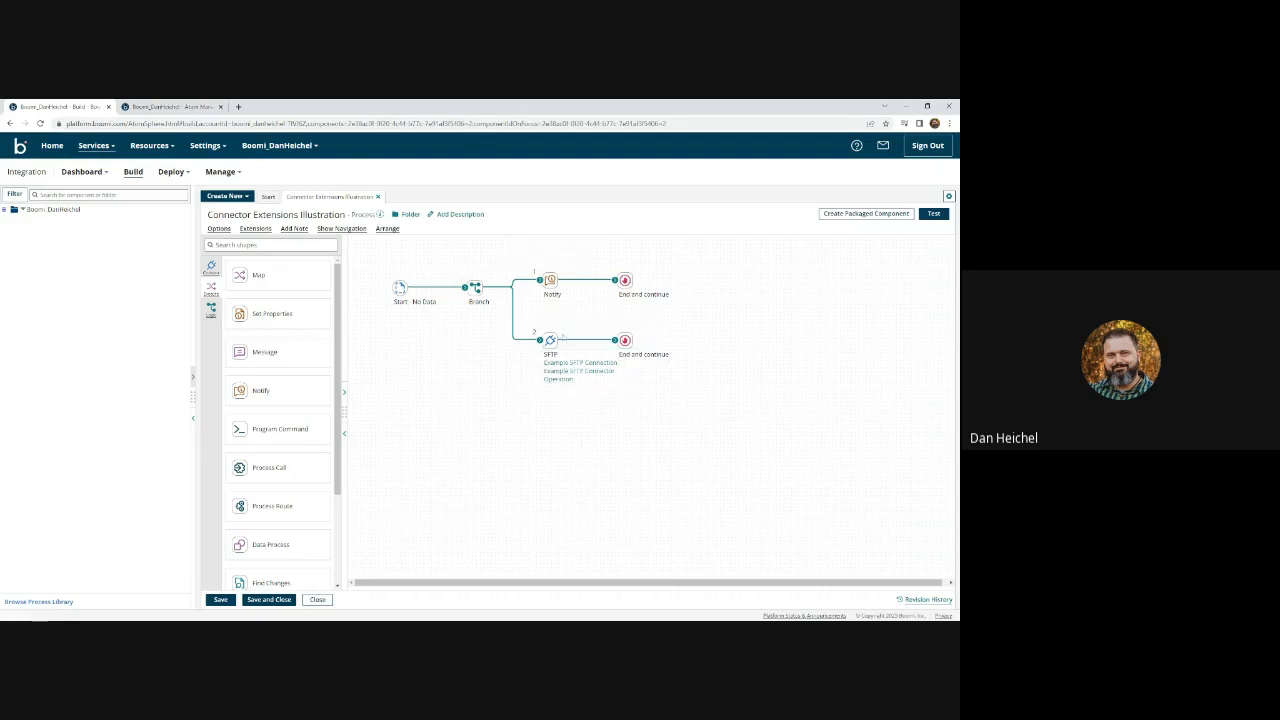
- Copy and delete the SFTP step, connect branch 2 straight to End, and save
mouse_move(551, 336)
click(554, 323)
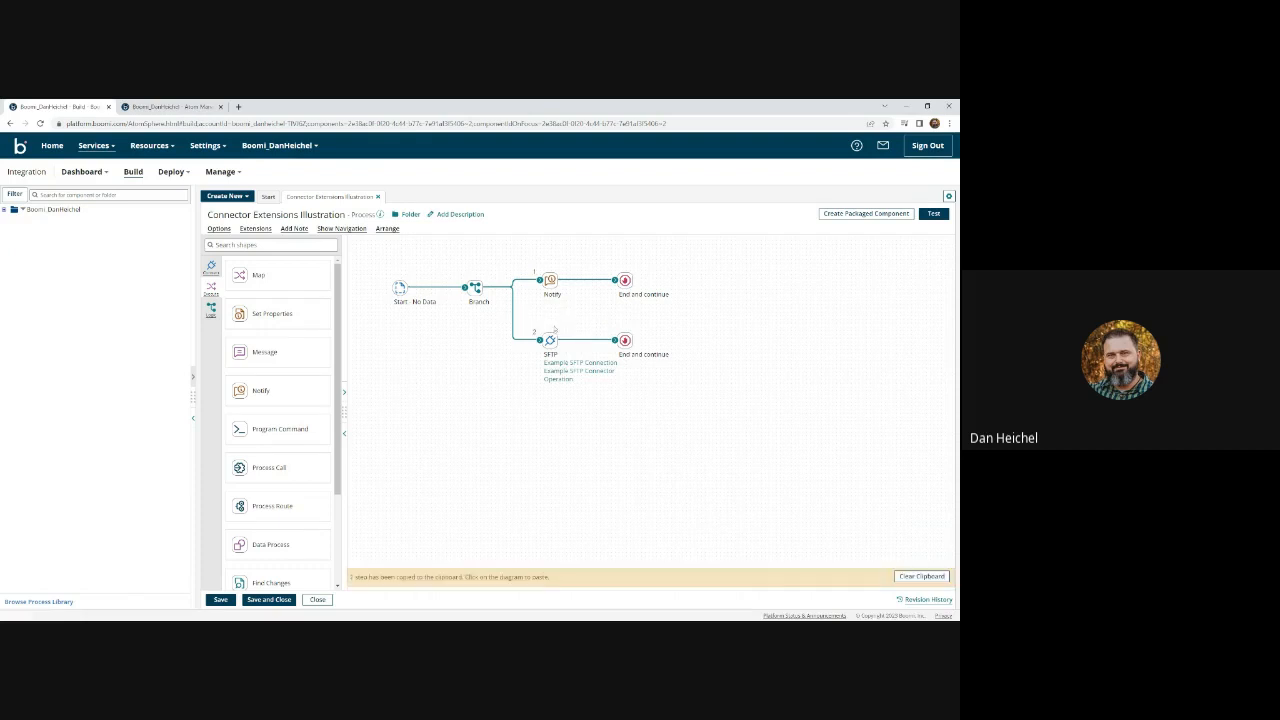
mouse_move(551, 337)
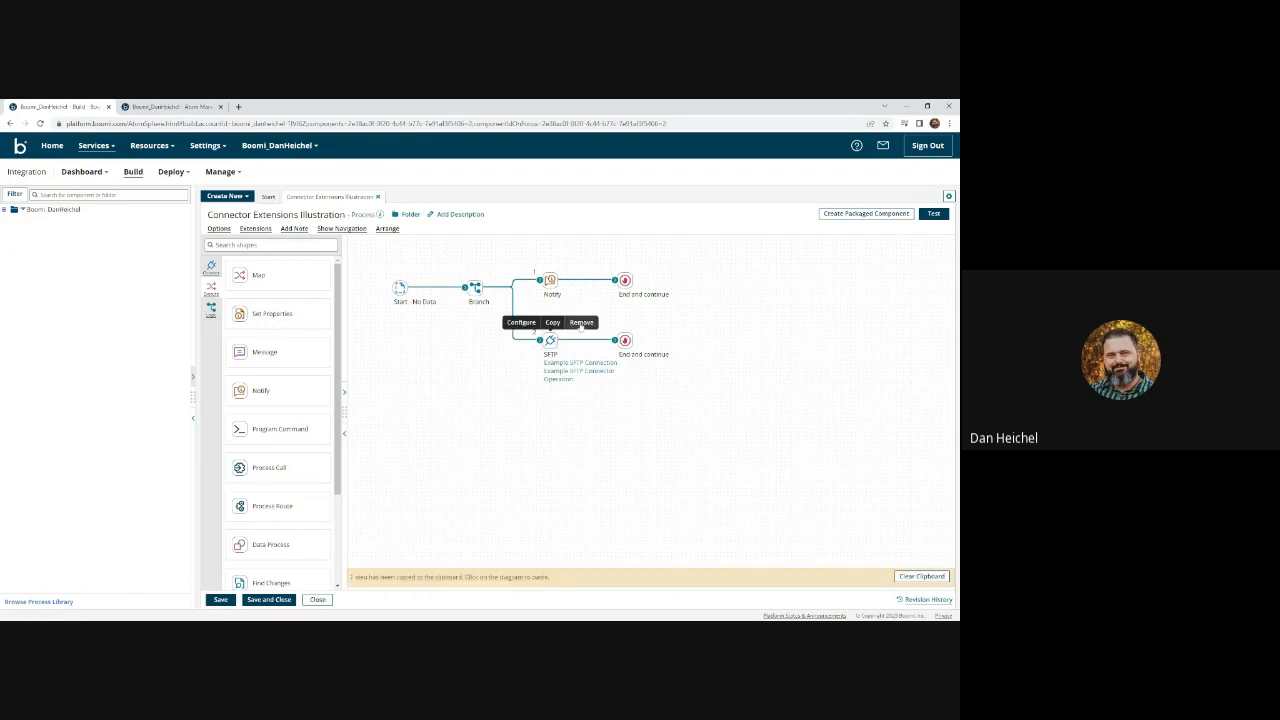
click(581, 323)
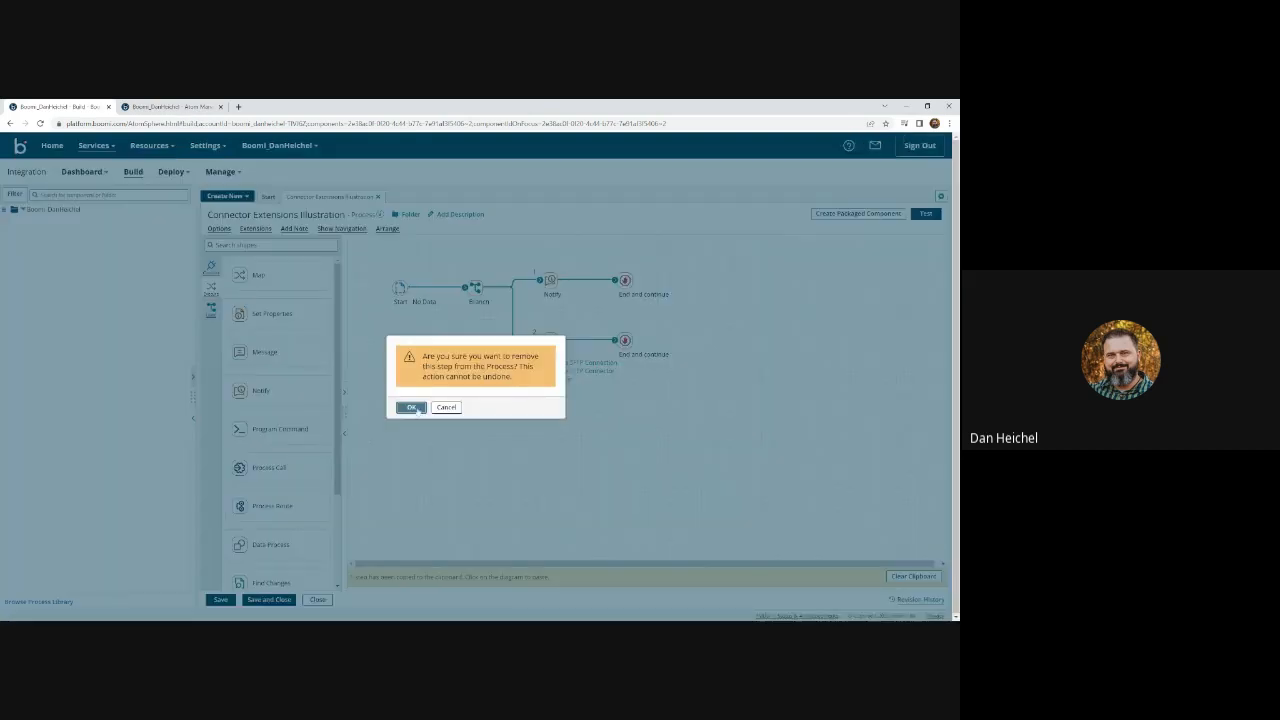
click(416, 409)
drag(540, 340, 625, 340)
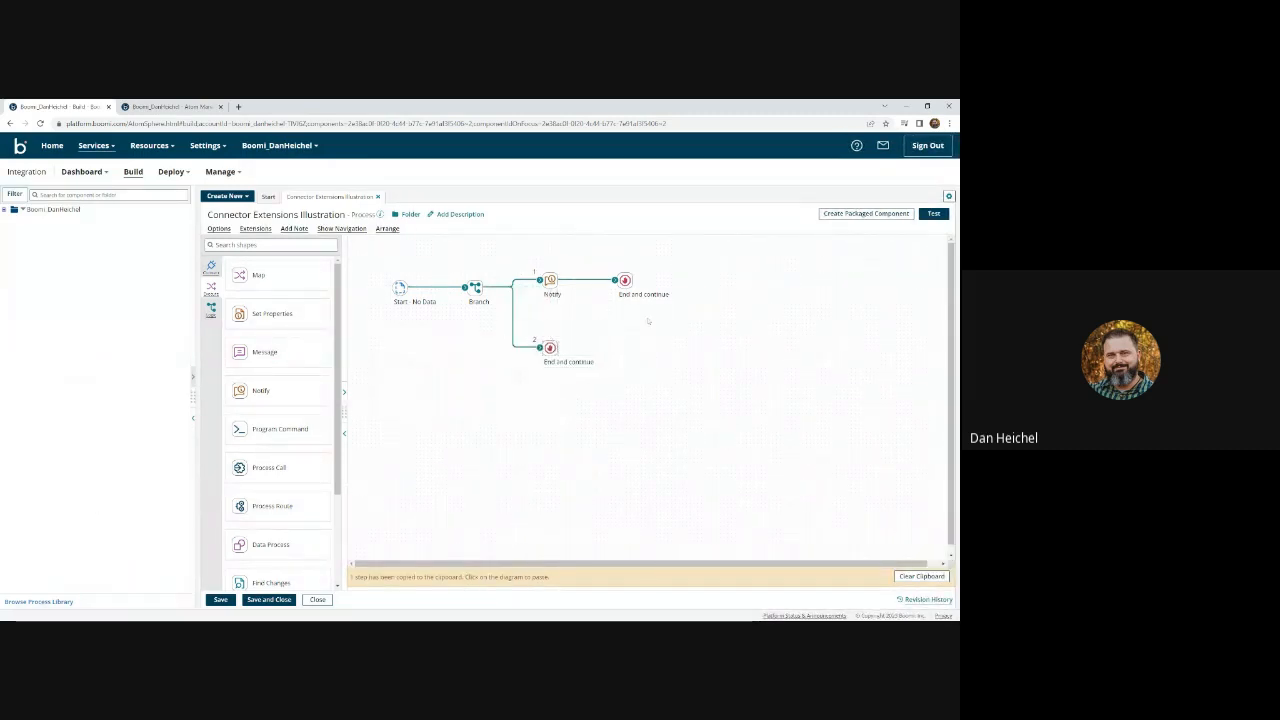
key(ctrl+s)
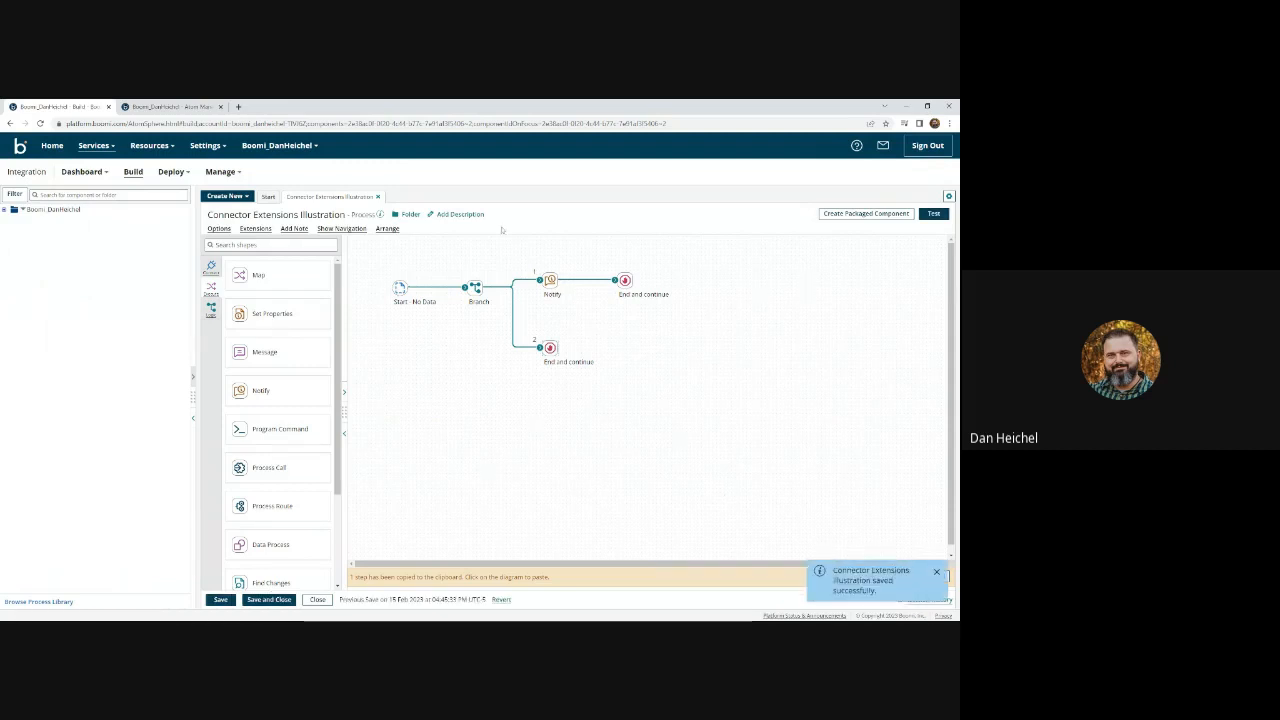
- Package the updated Connector Extensions Illustration process as version 5.0
click(870, 214)
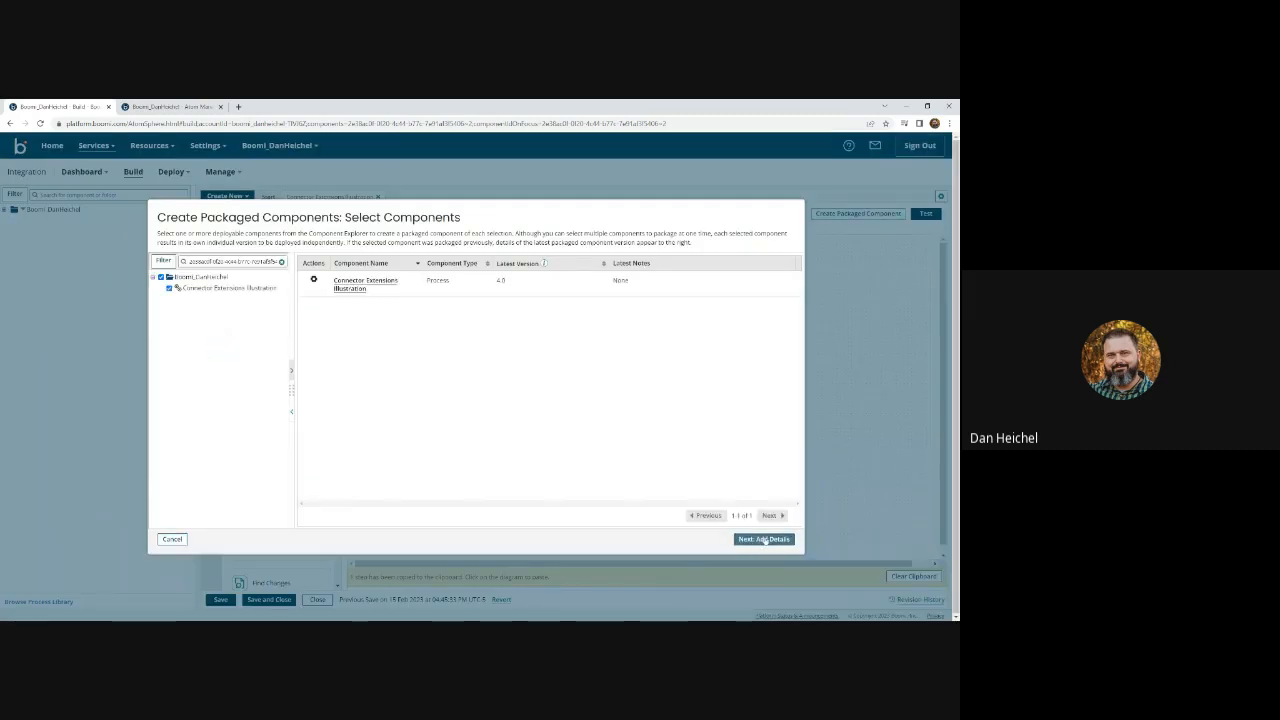
click(763, 539)
click(720, 539)
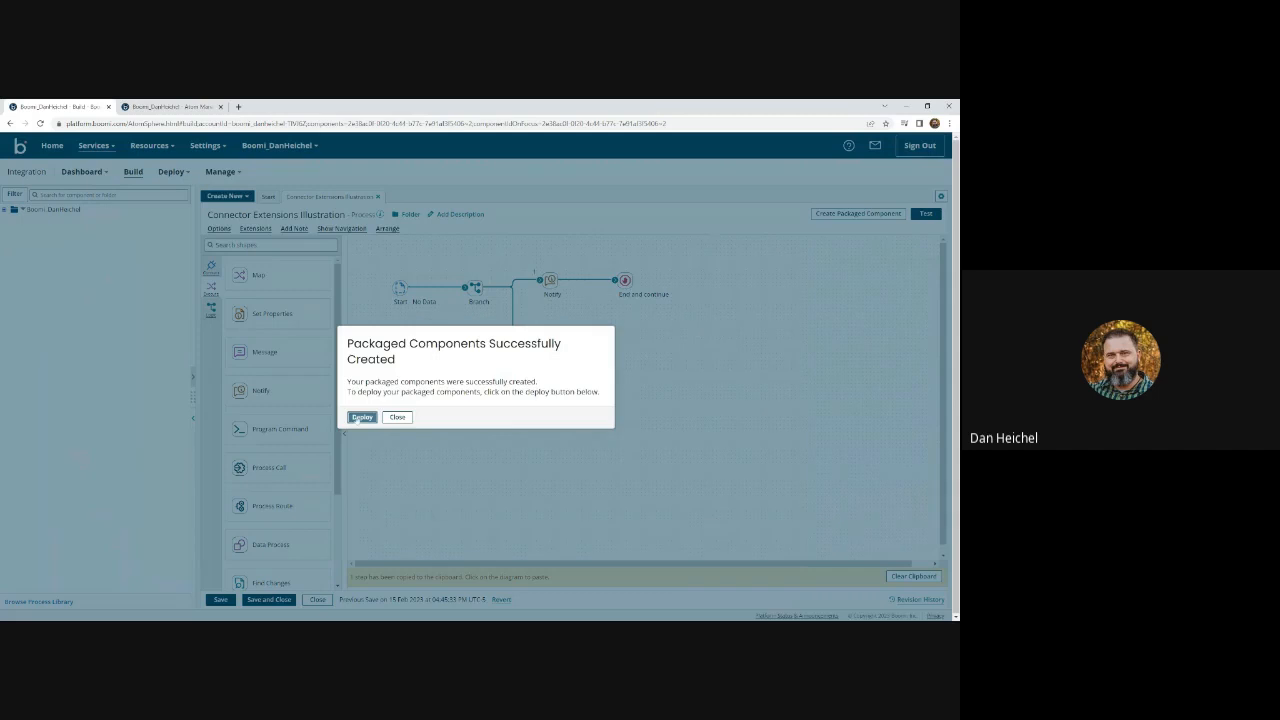
- Deploy the version 5.0 package to the Test environment
click(358, 418)
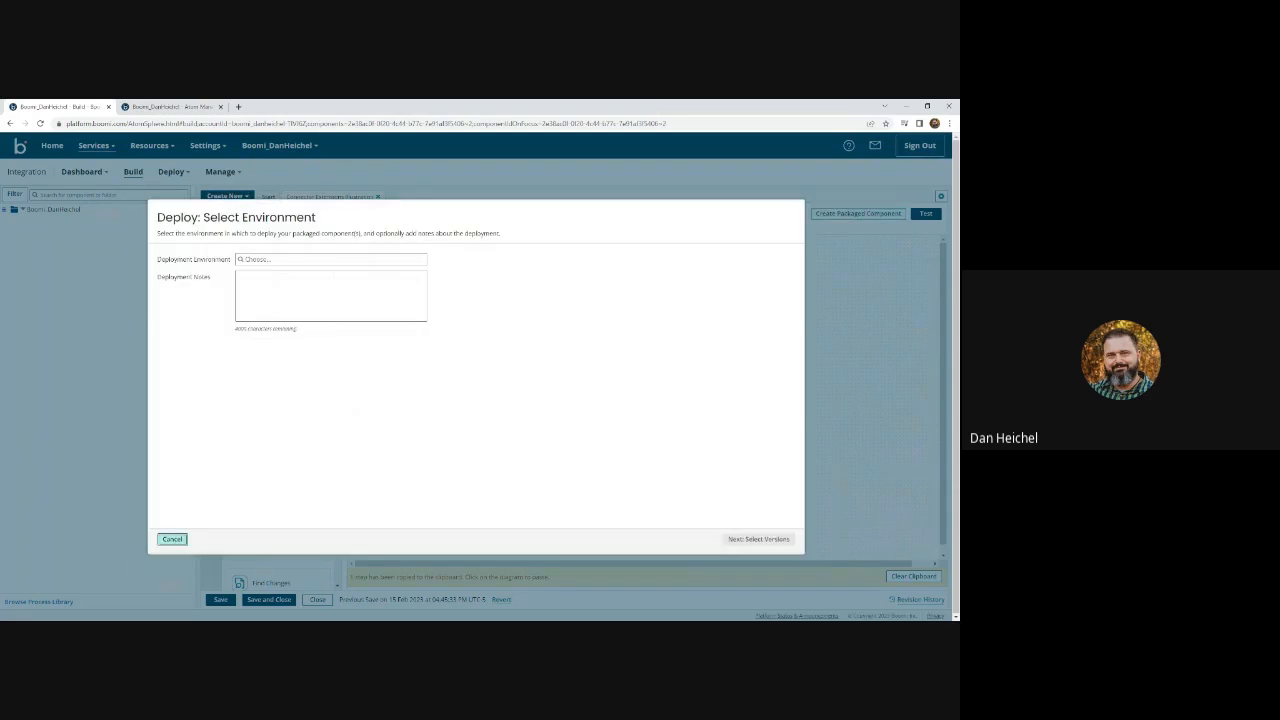
click(271, 259)
click(250, 278)
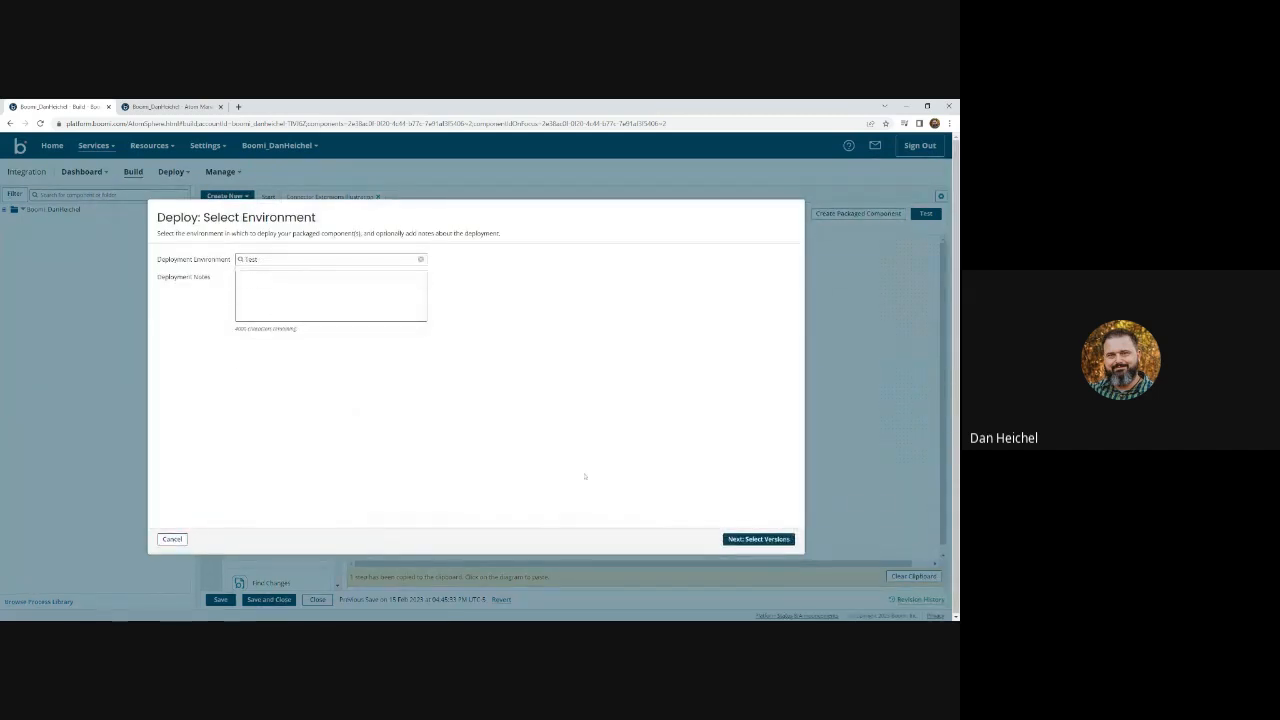
click(750, 538)
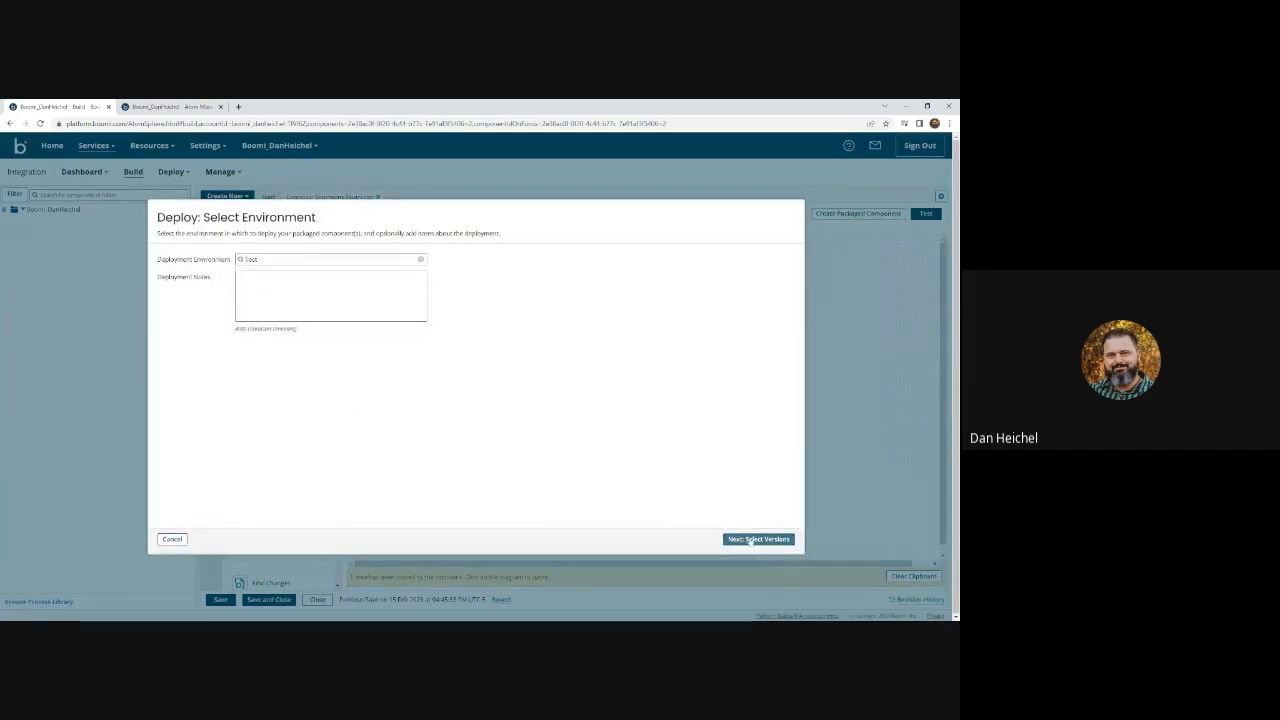
click(749, 538)
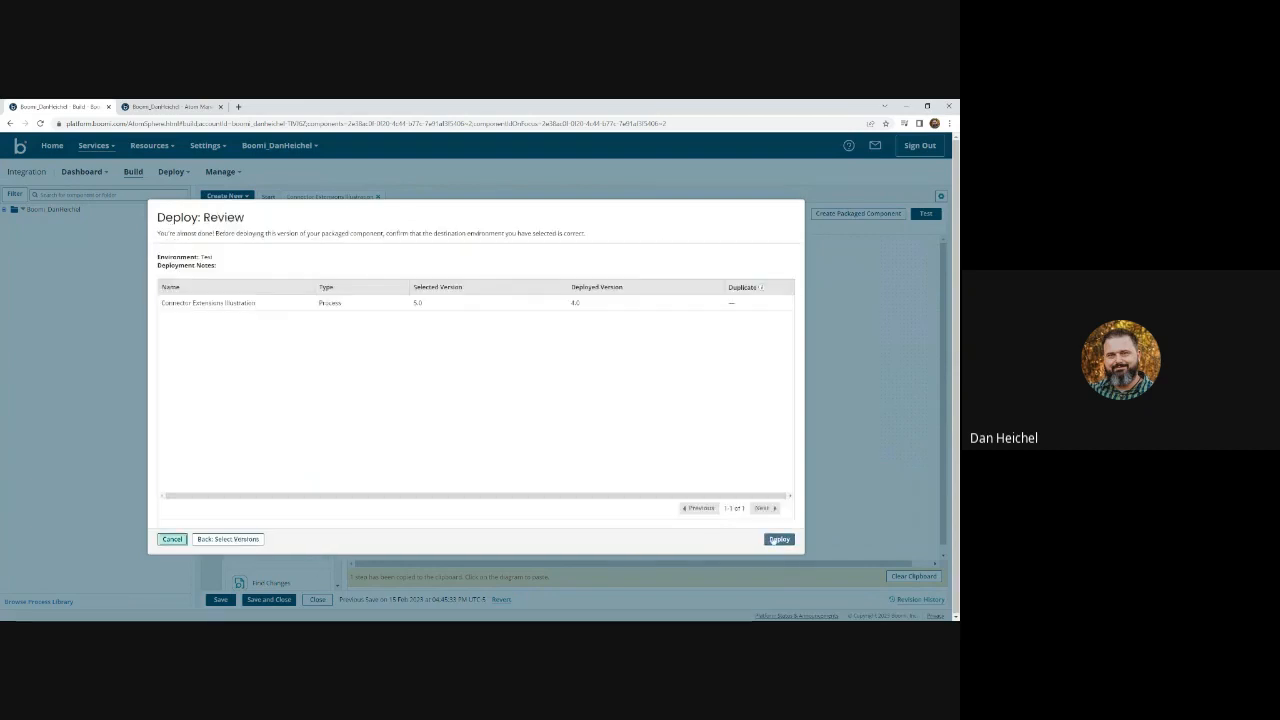
click(771, 539)
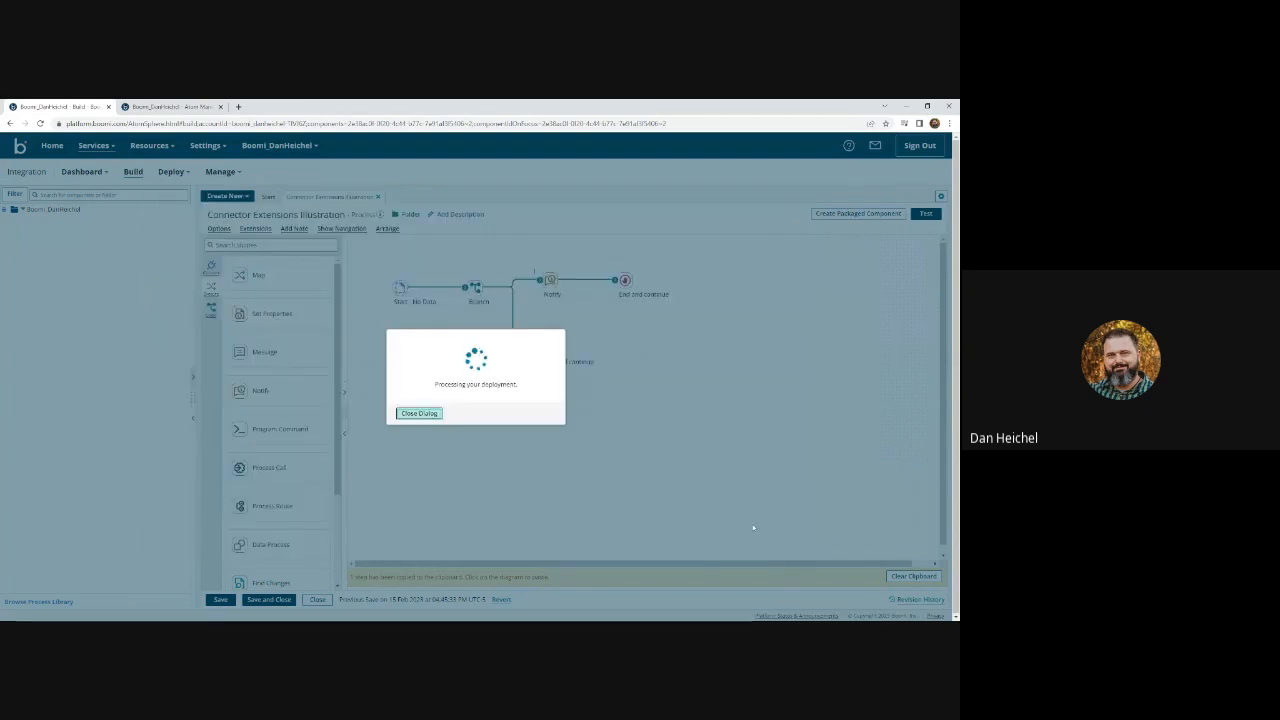
click(438, 412)
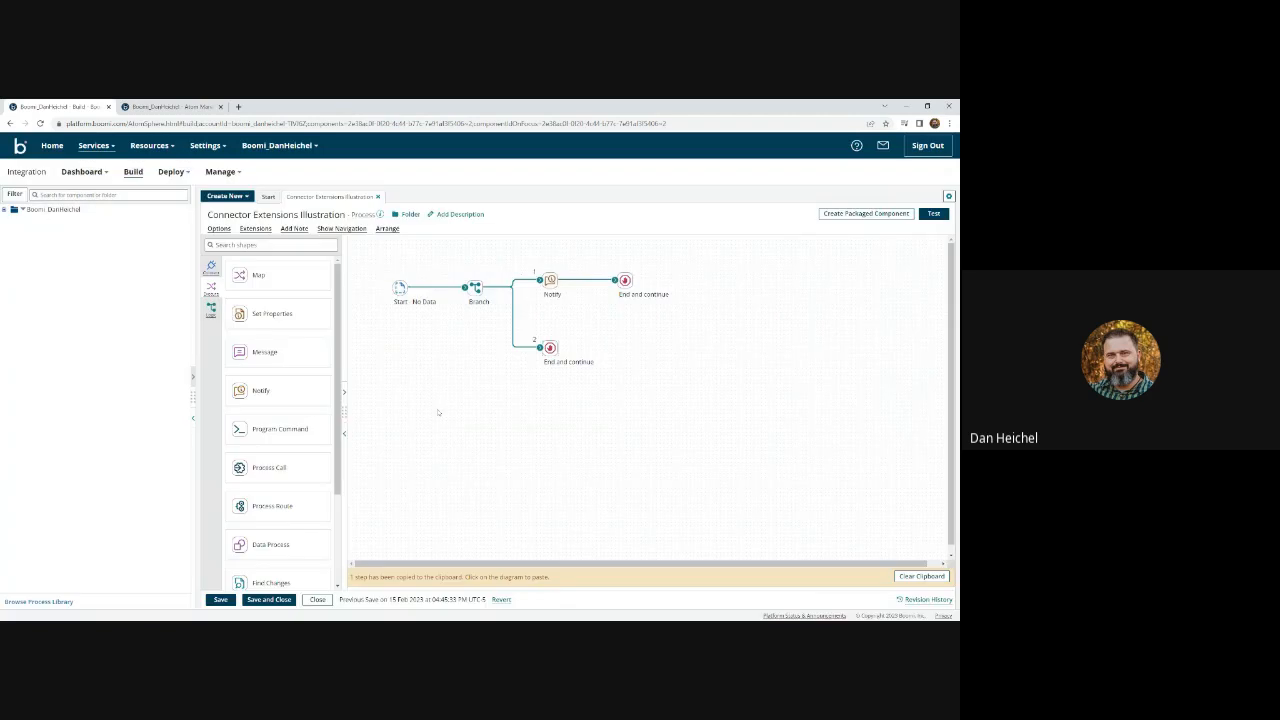
click(165, 106)
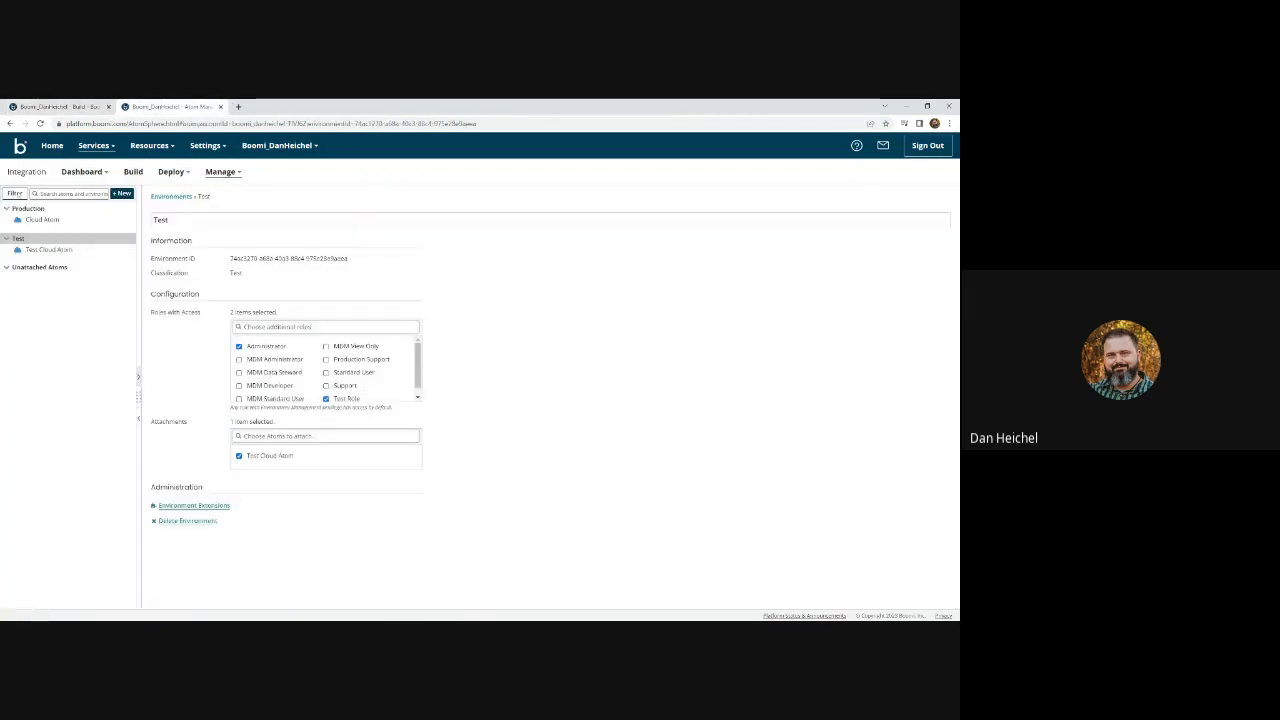
click(40, 123)
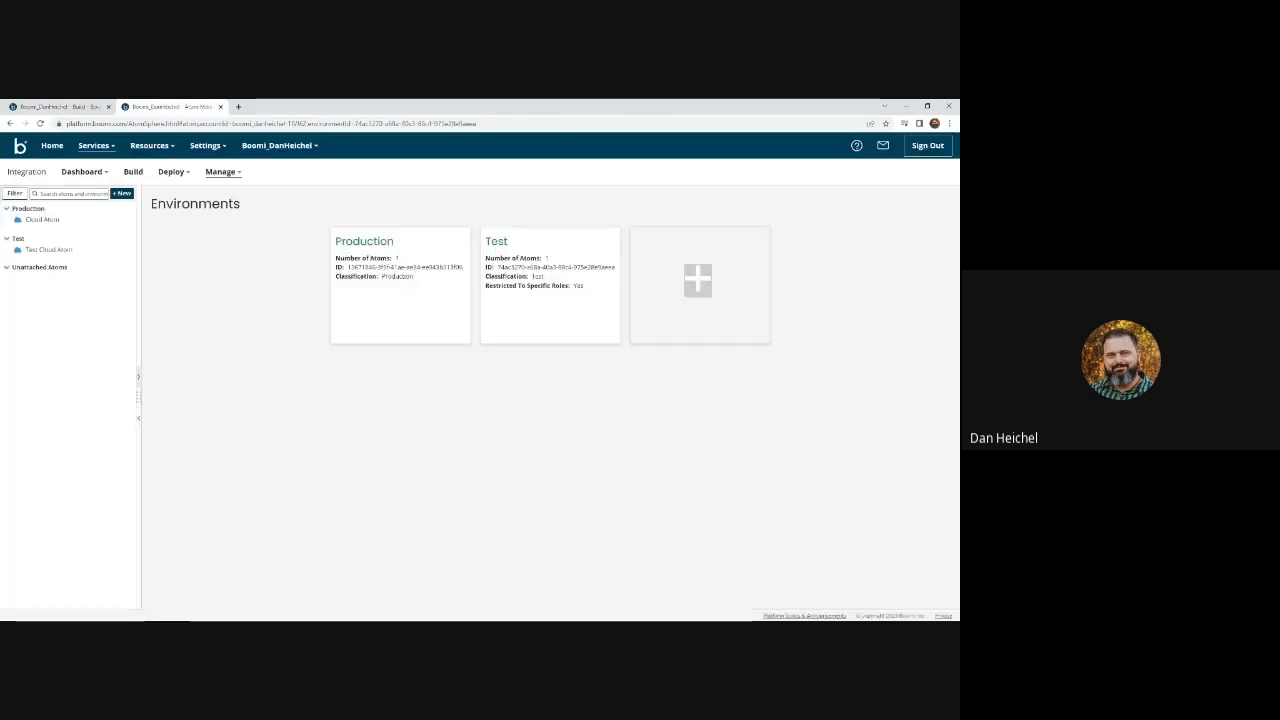
click(40, 238)
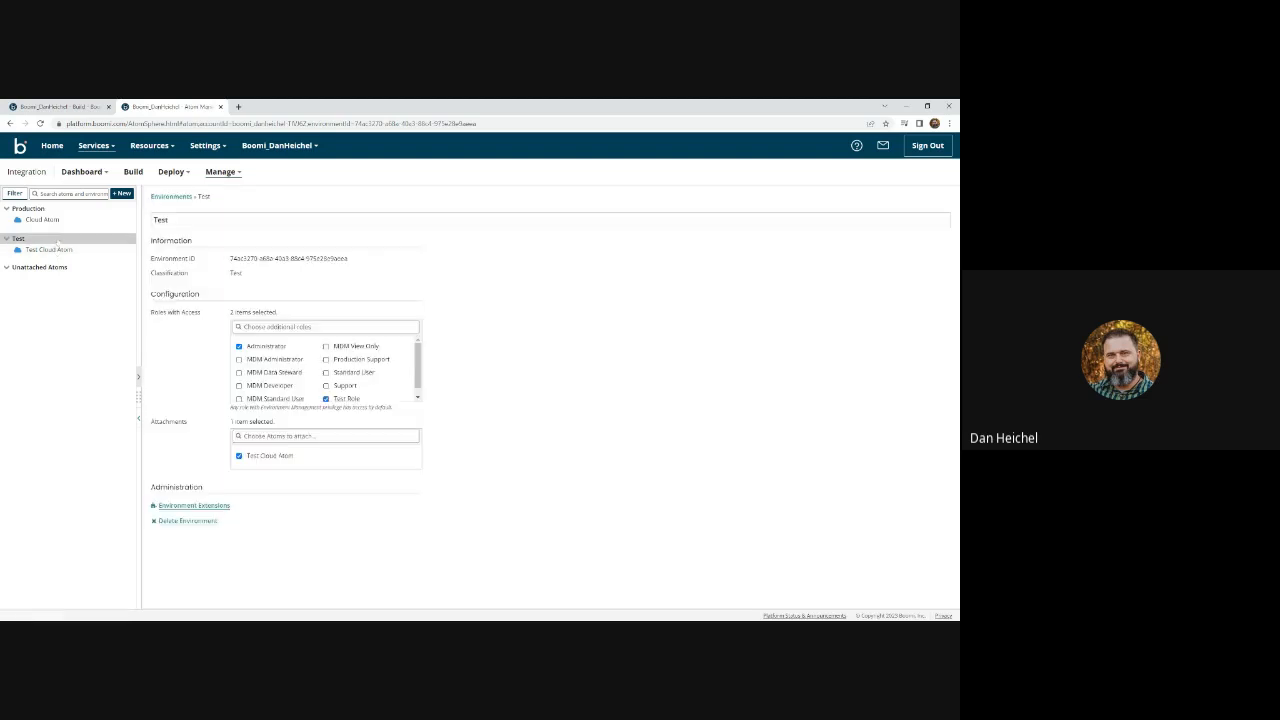
click(201, 506)
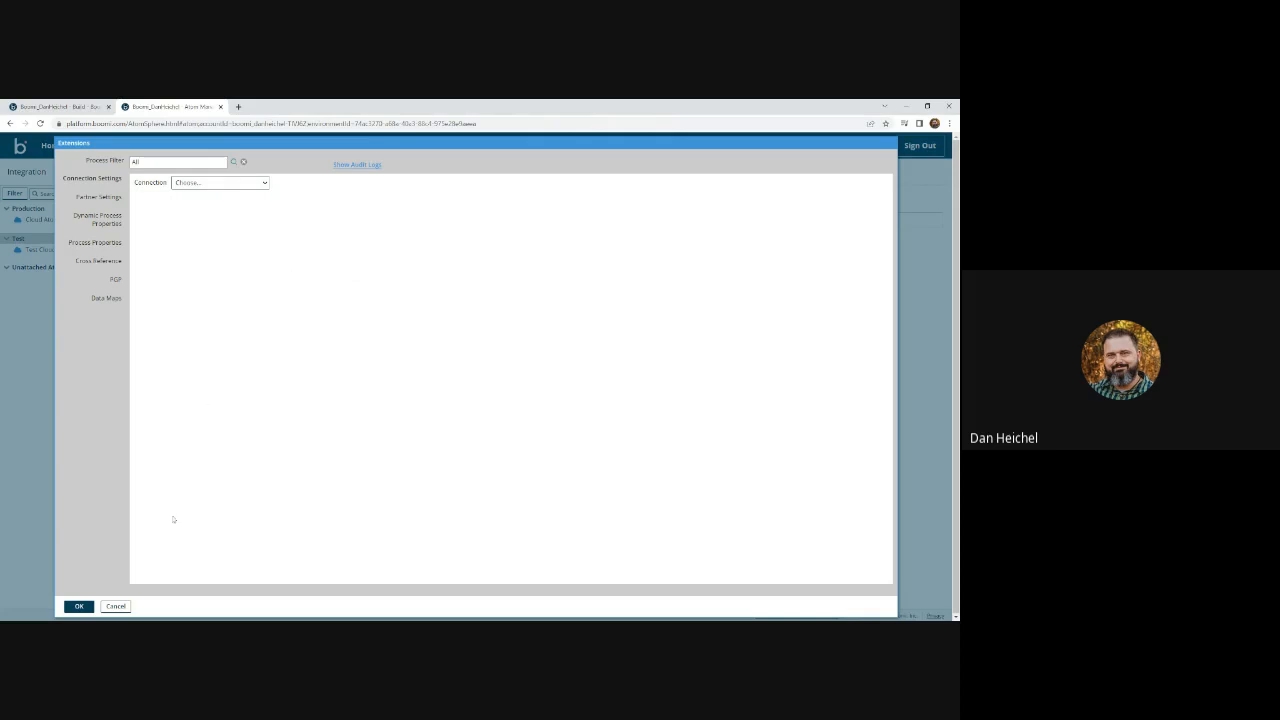
click(116, 606)
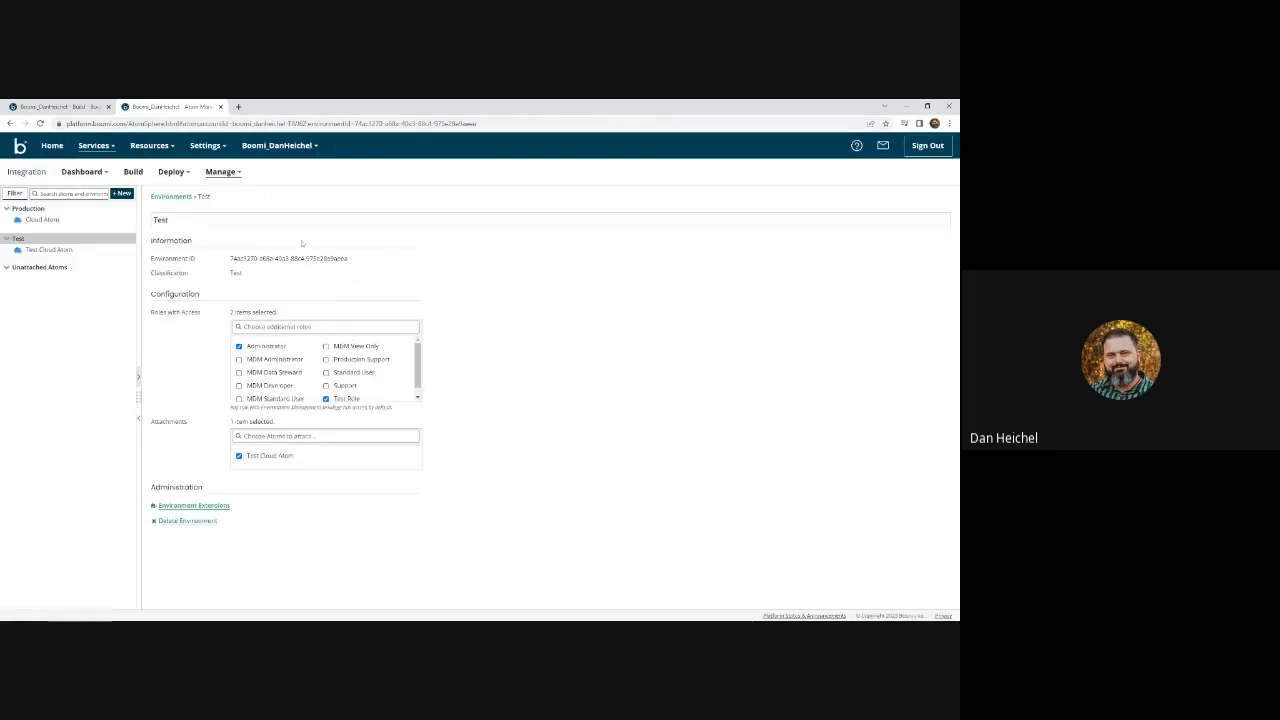
click(47, 109)
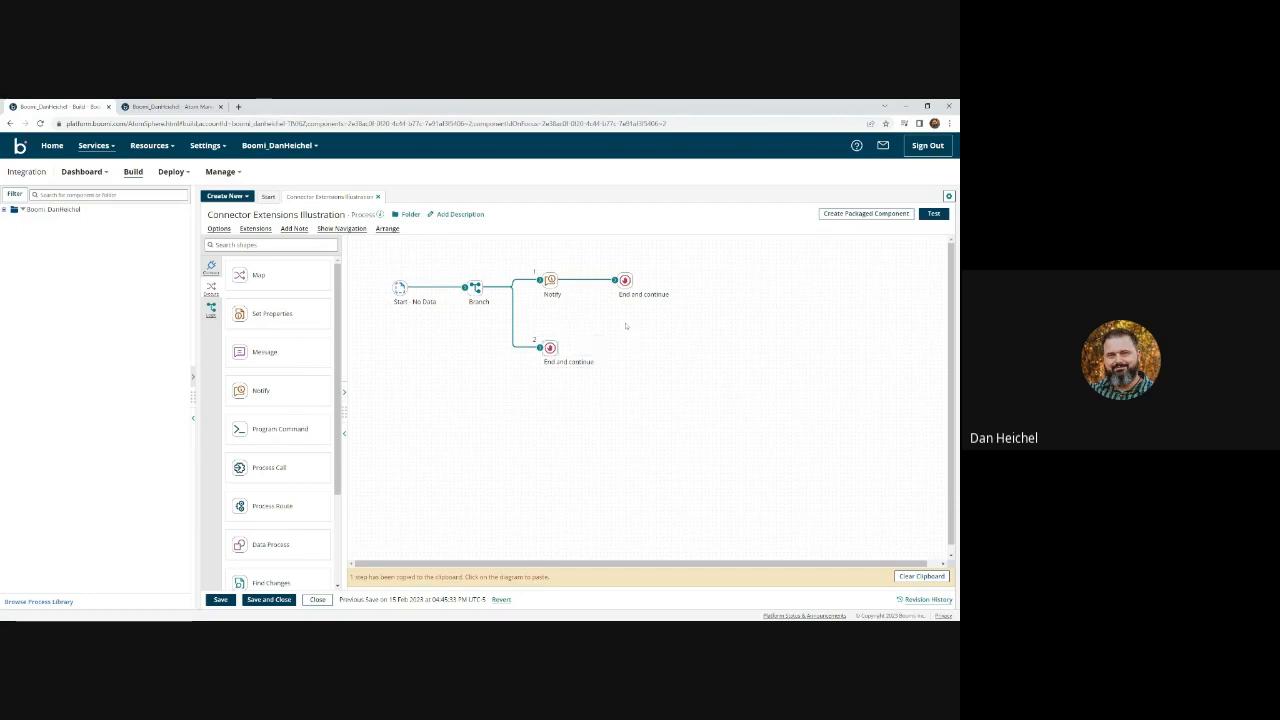
- Paste the copied SFTP step, unconnected, onto the process canvas and save the process
click(255, 228)
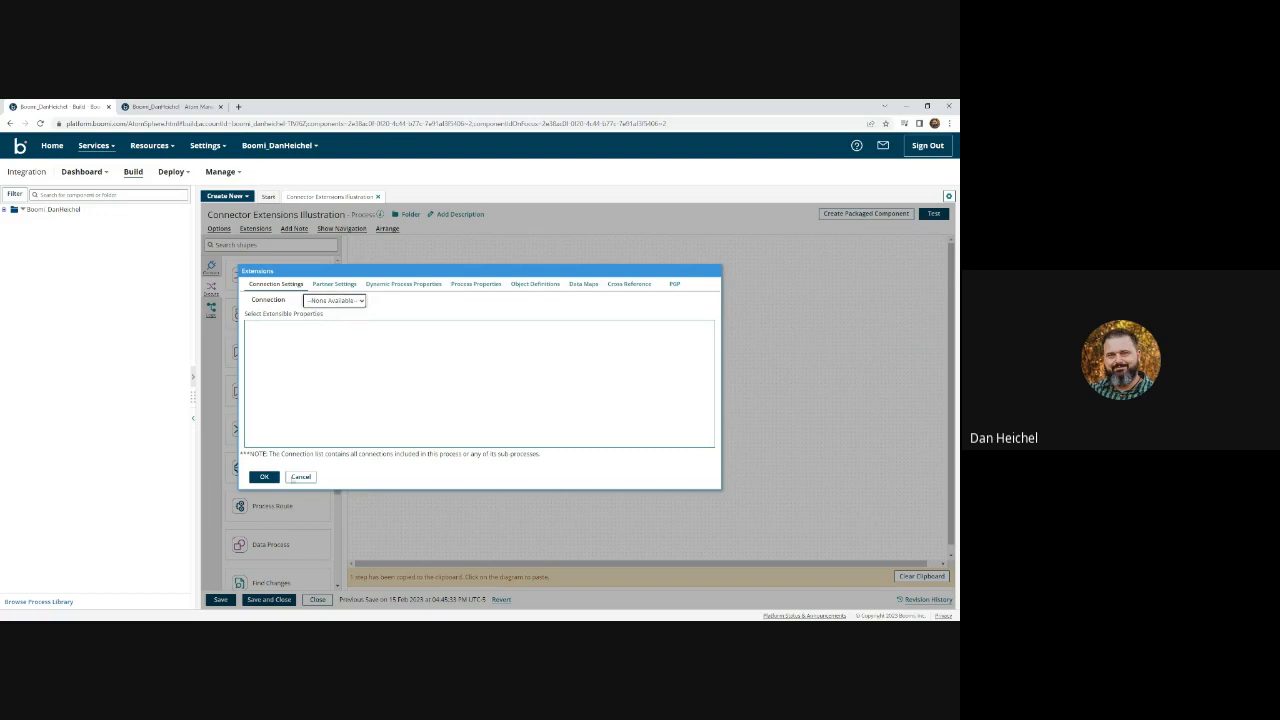
click(300, 476)
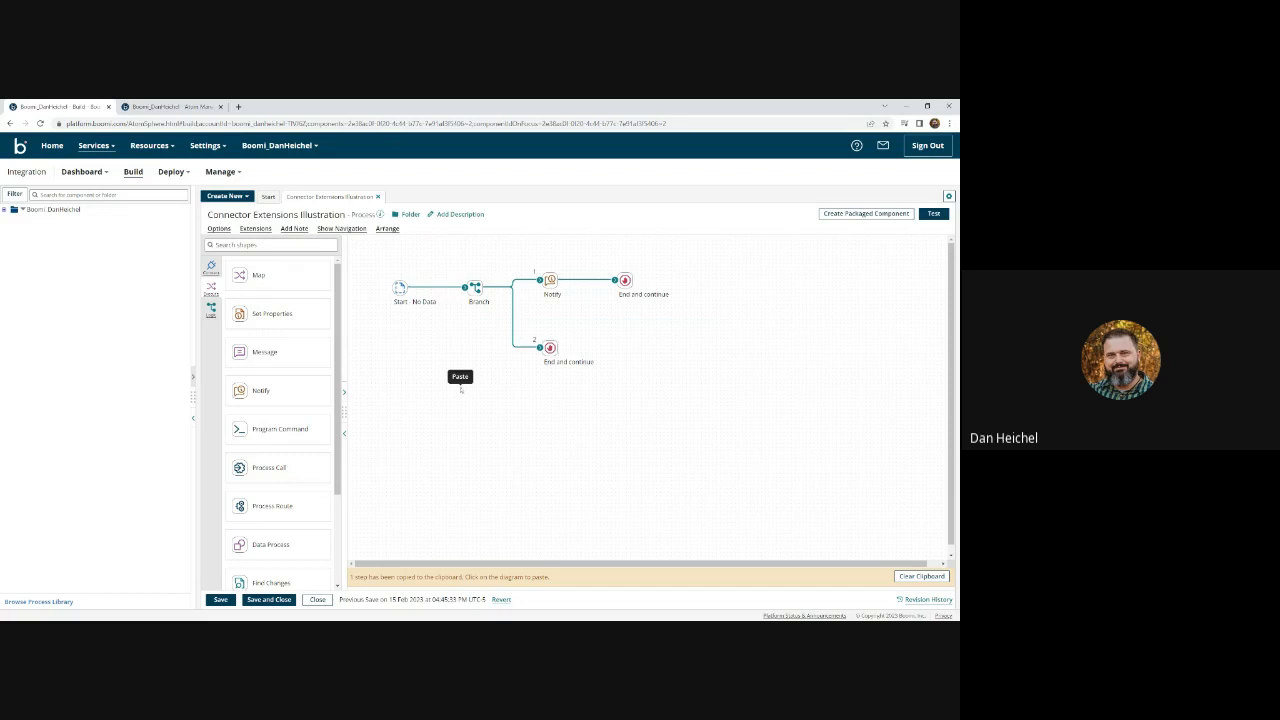
click(458, 378)
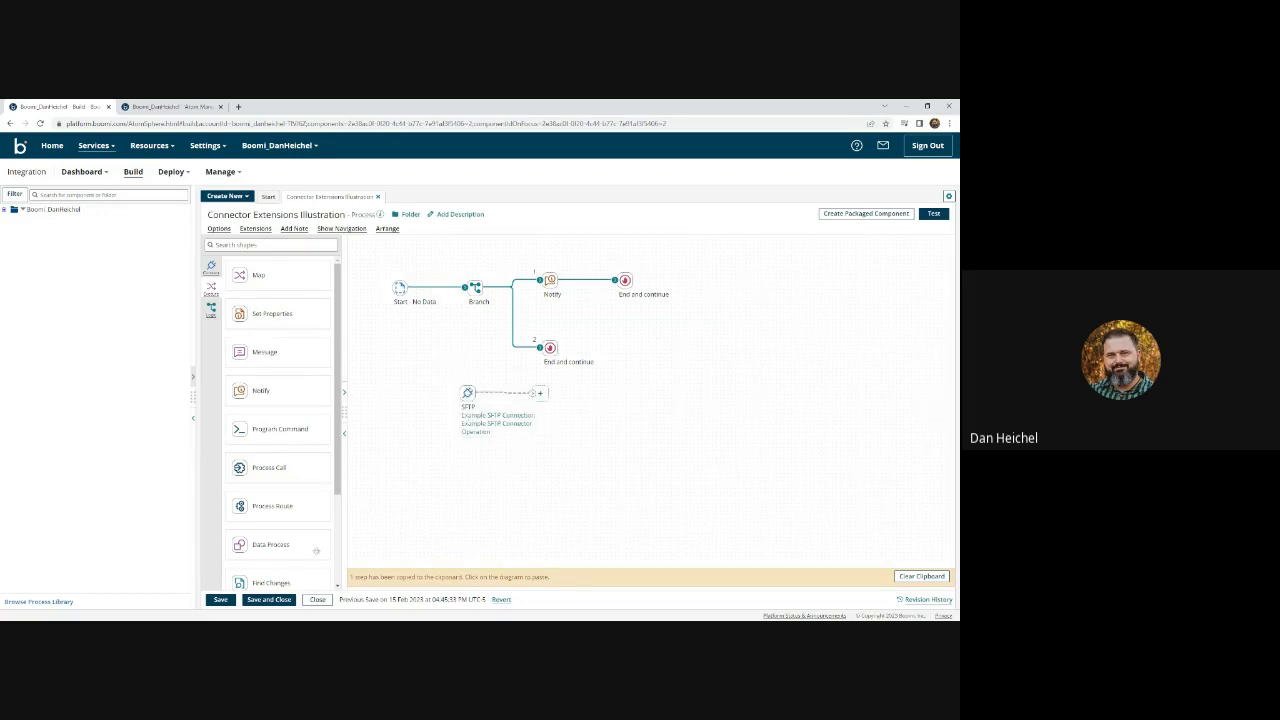
key(ctrl+s)
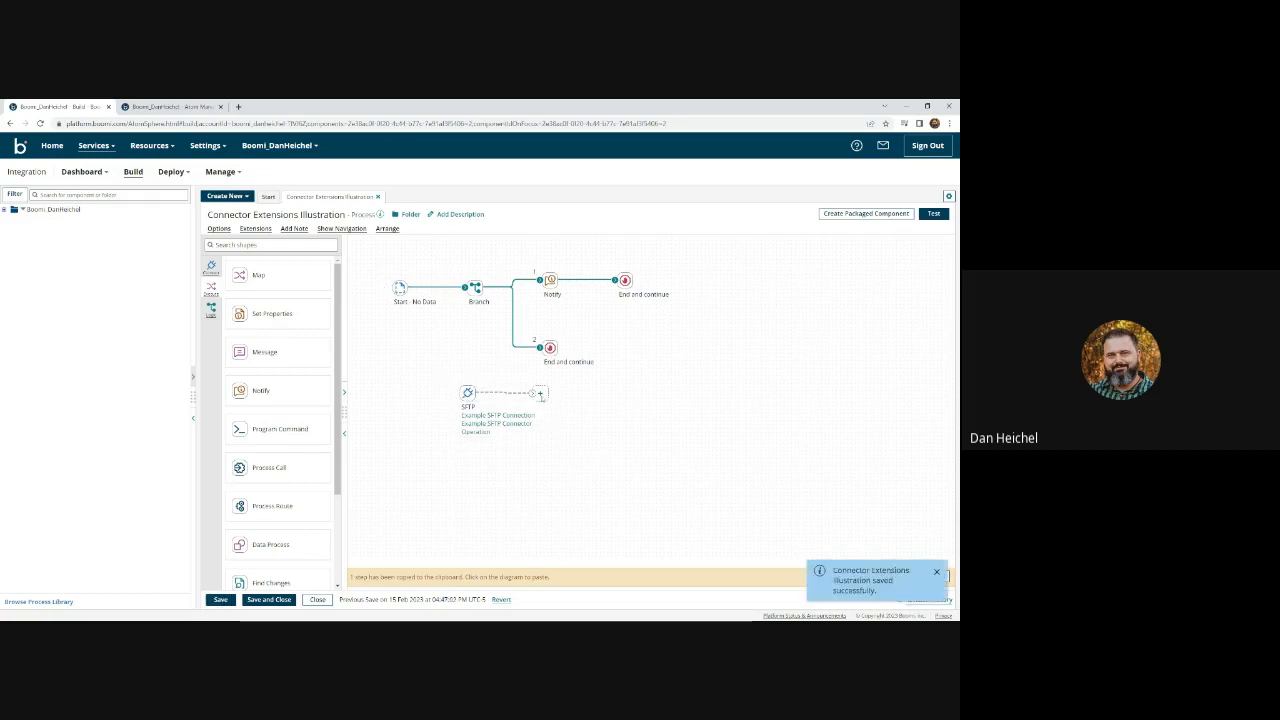
mouse_move(467, 384)
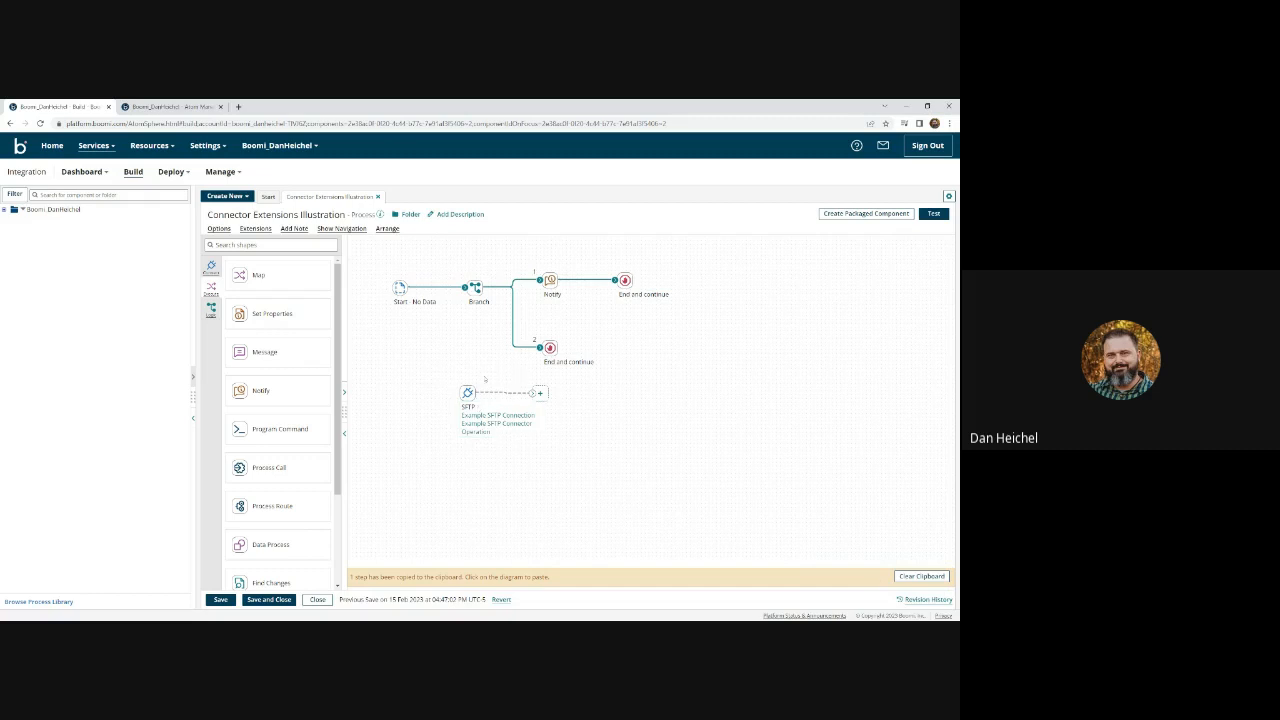
- Uncheck the Host, Port, User and Password extensions for the Example SFTP Connection
click(255, 228)
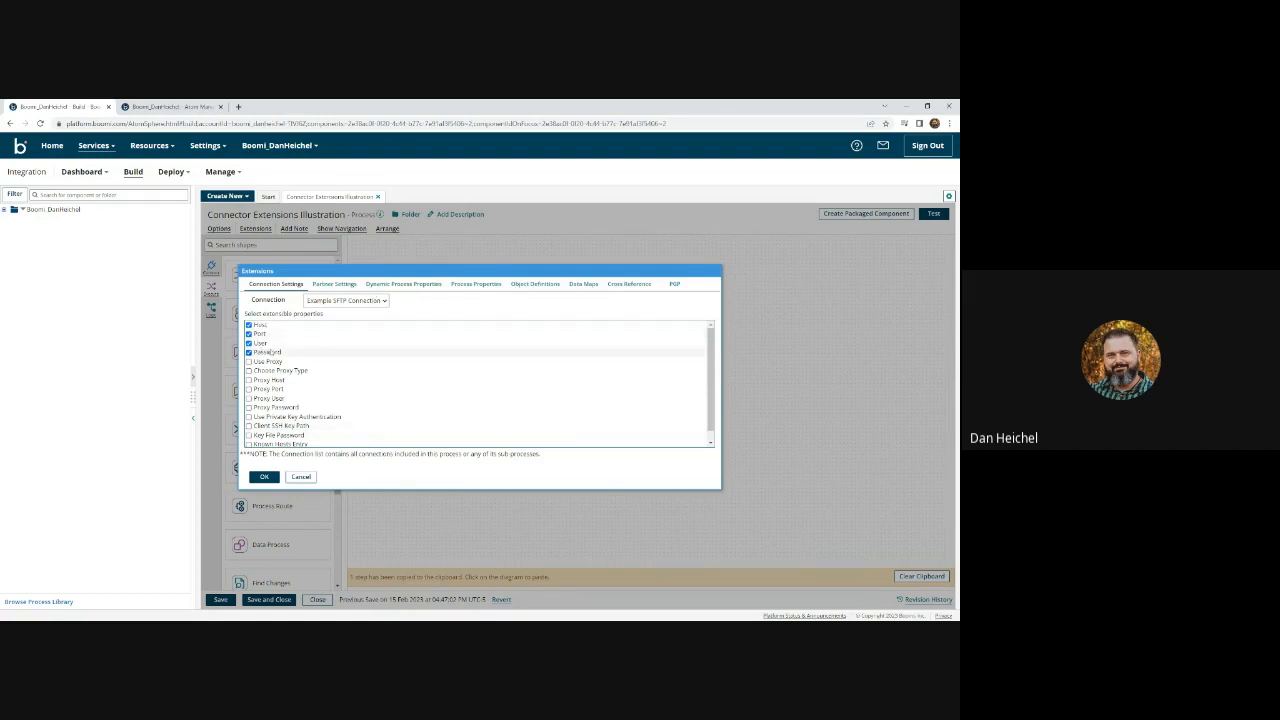
click(264, 476)
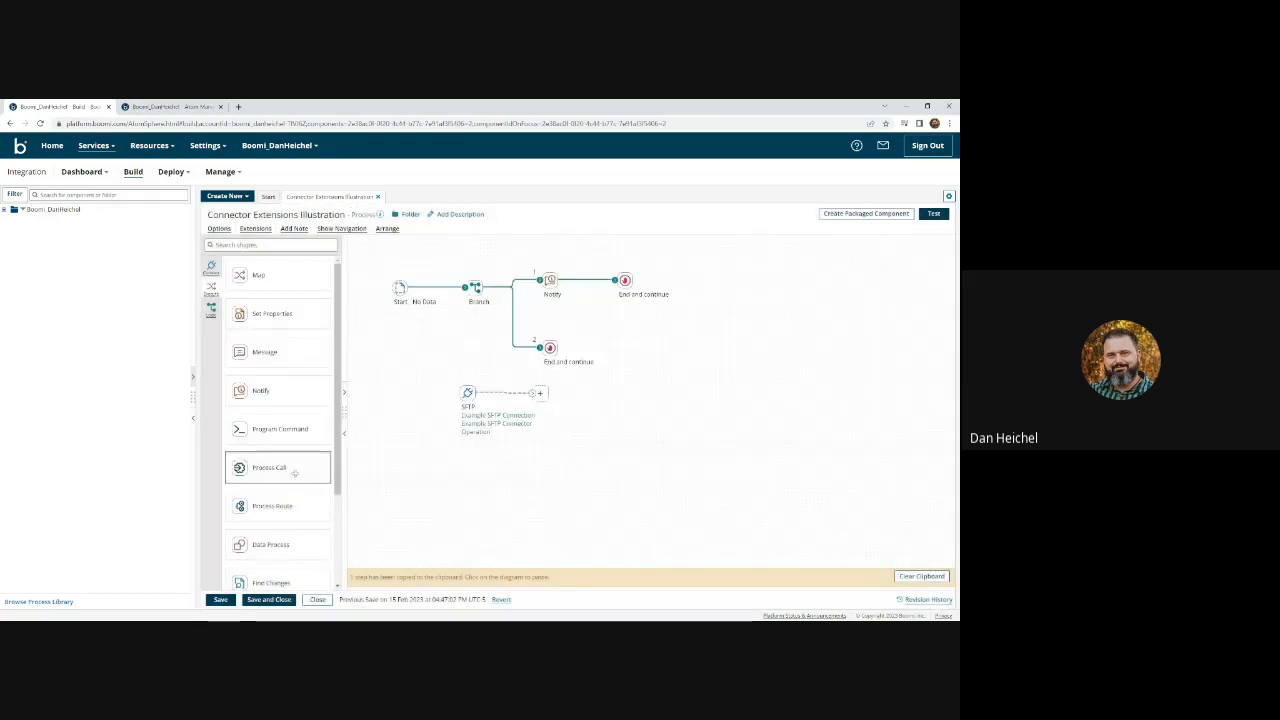
click(255, 228)
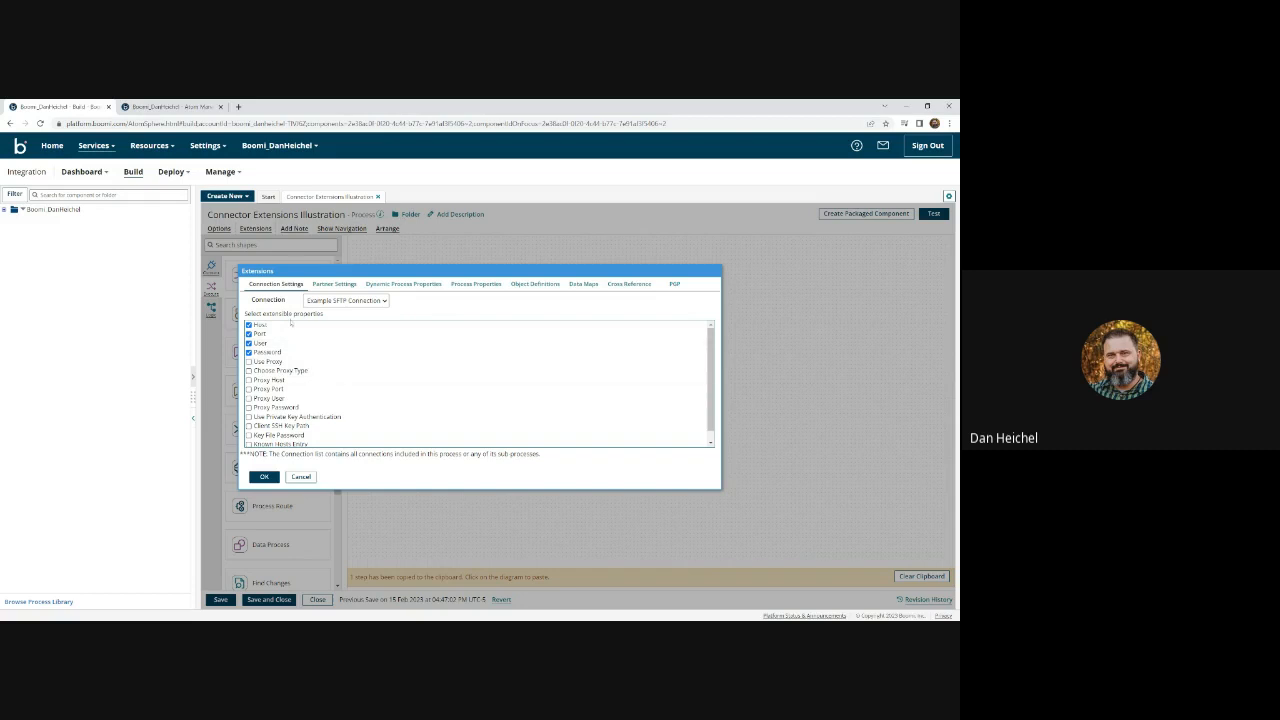
click(249, 325)
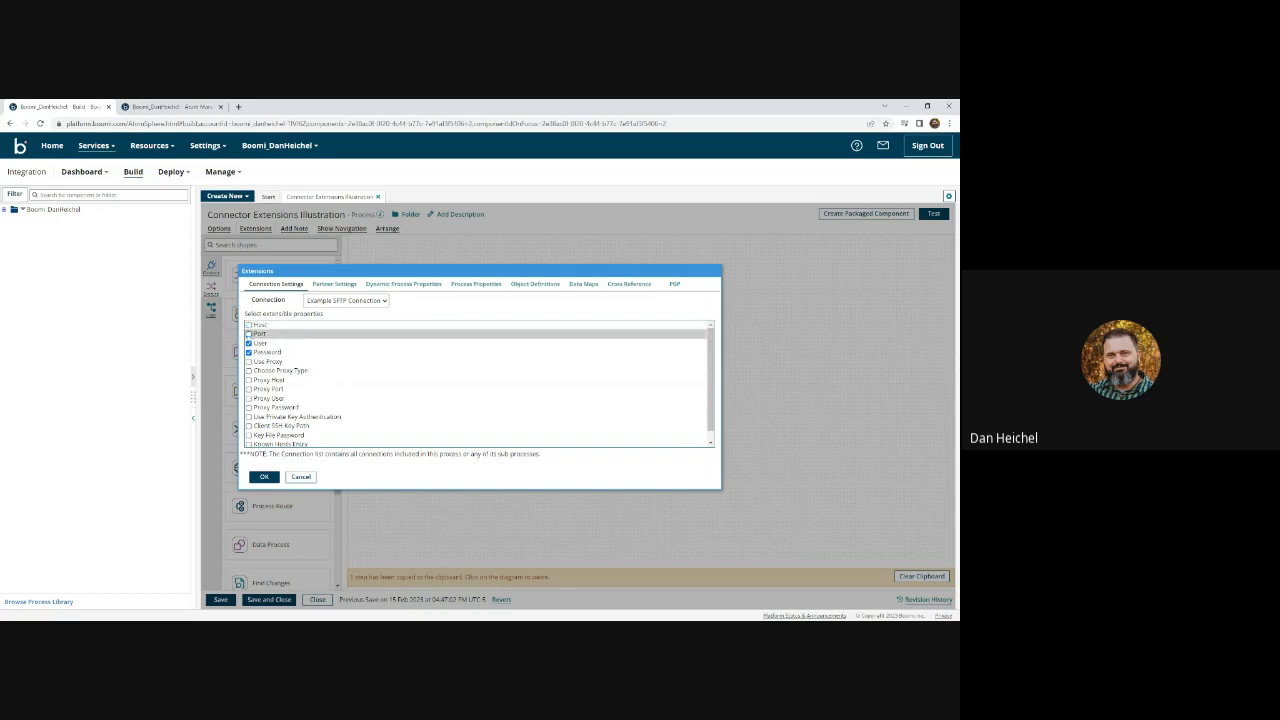
click(249, 334)
click(249, 343)
click(249, 352)
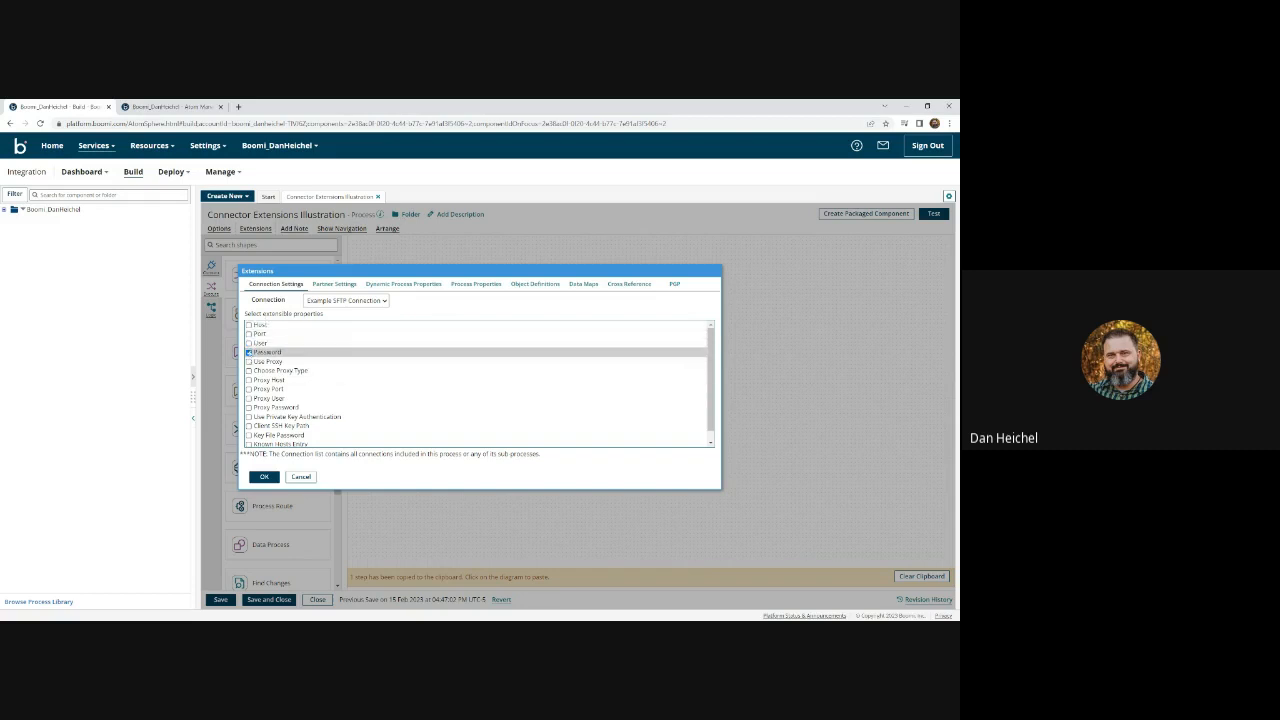
click(264, 477)
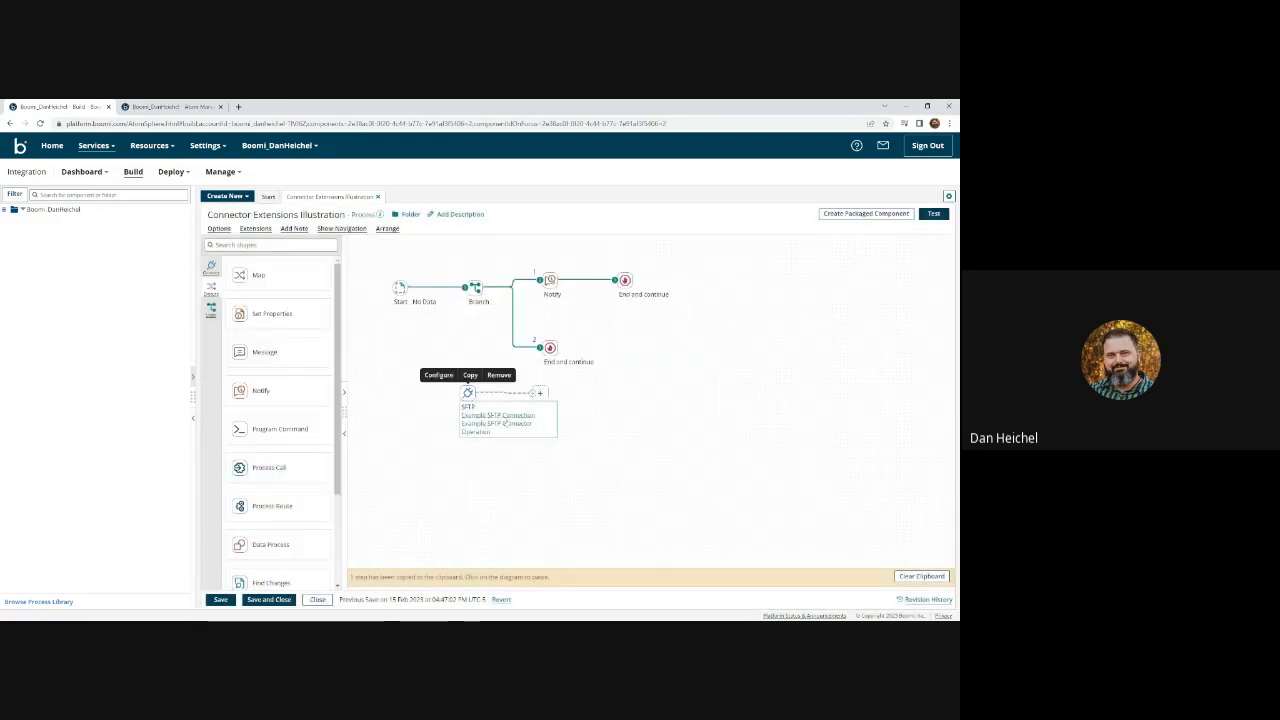
- Delete the unconnected SFTP step from the canvas and save the process
click(497, 376)
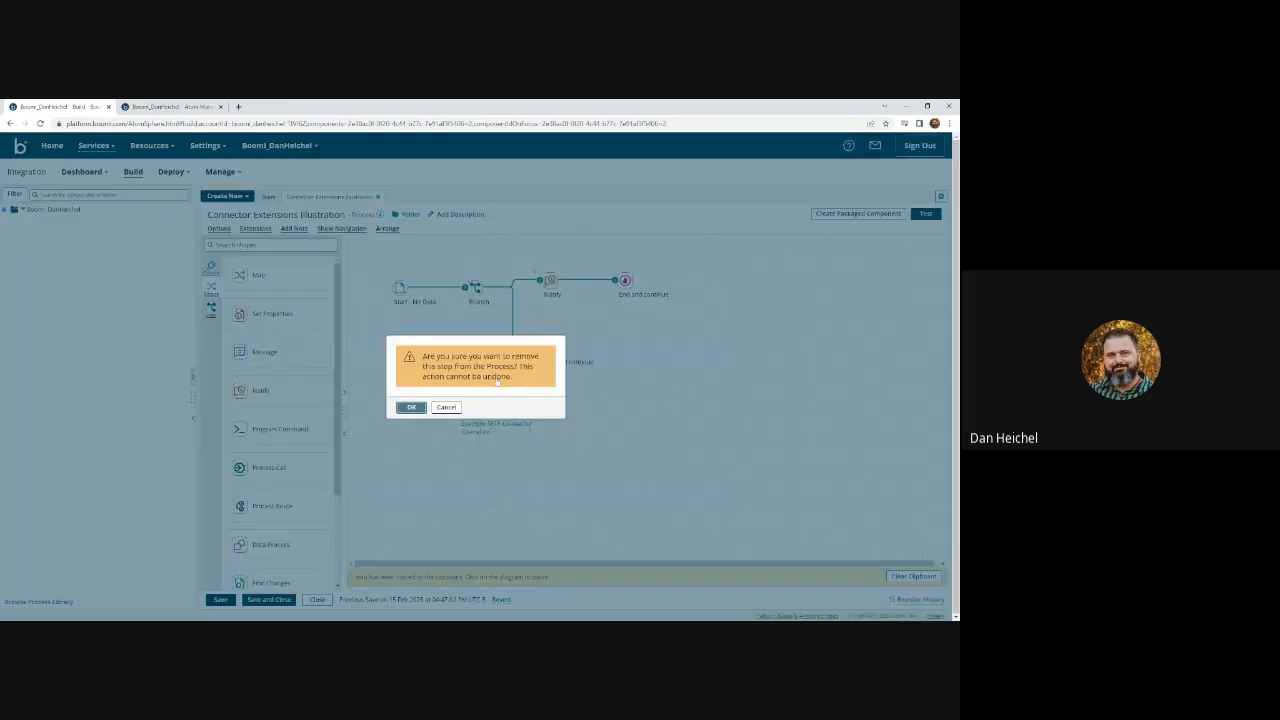
click(411, 407)
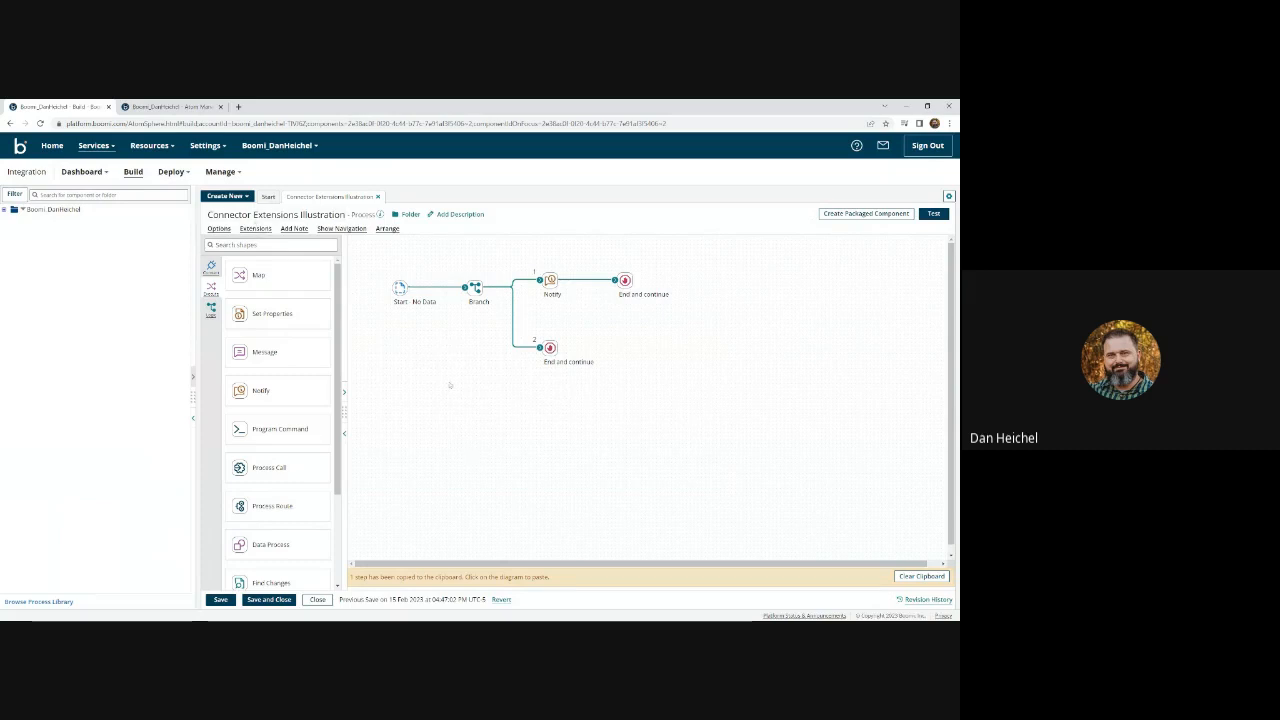
click(220, 599)
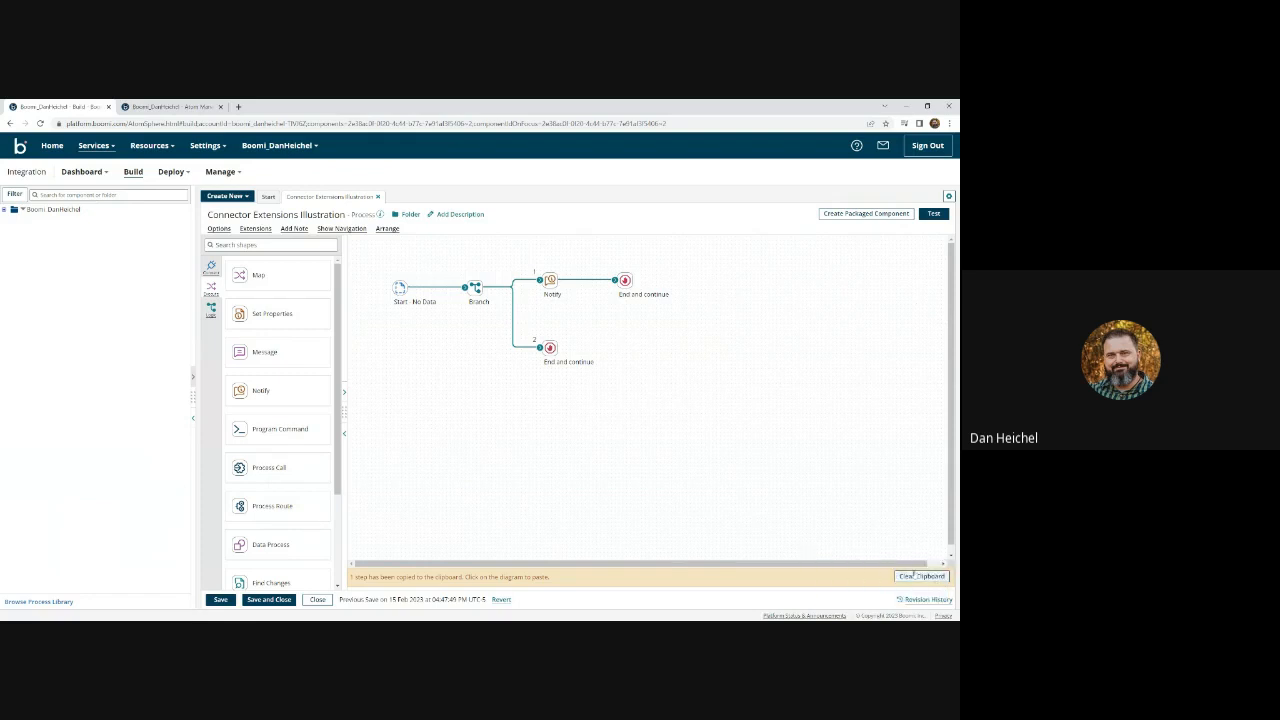
- Package the process as version 6.0
click(865, 213)
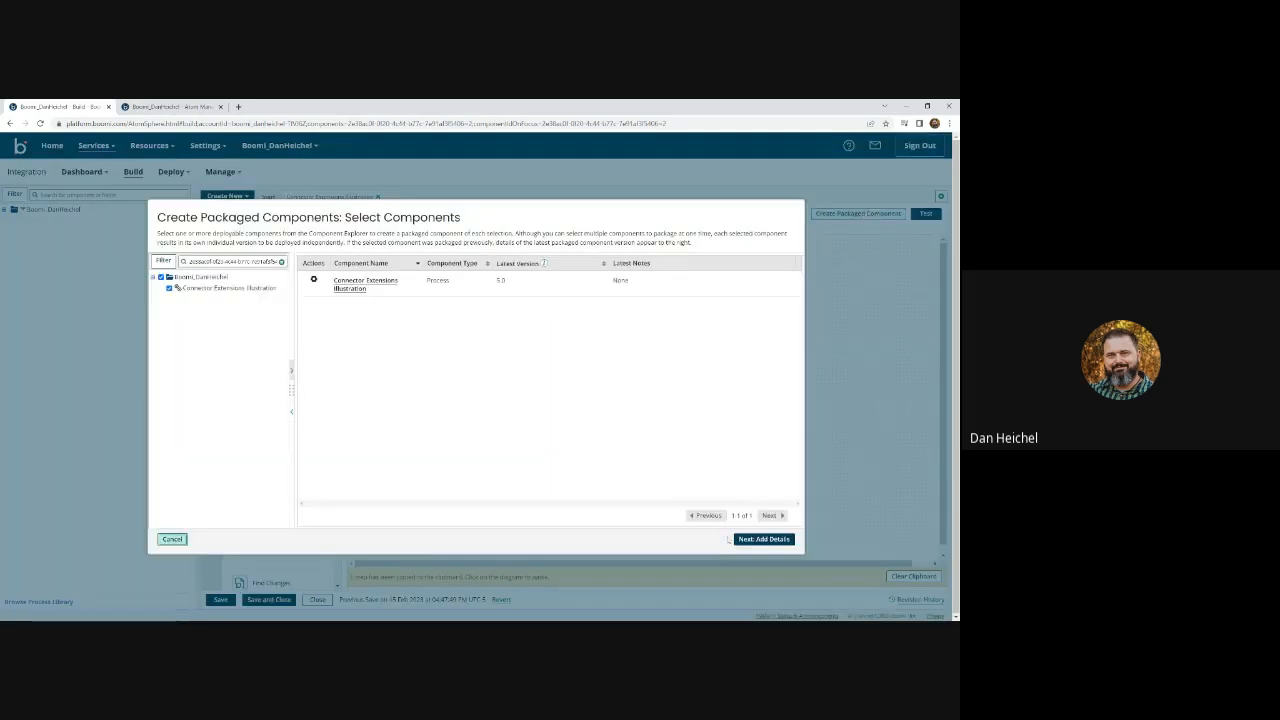
click(764, 539)
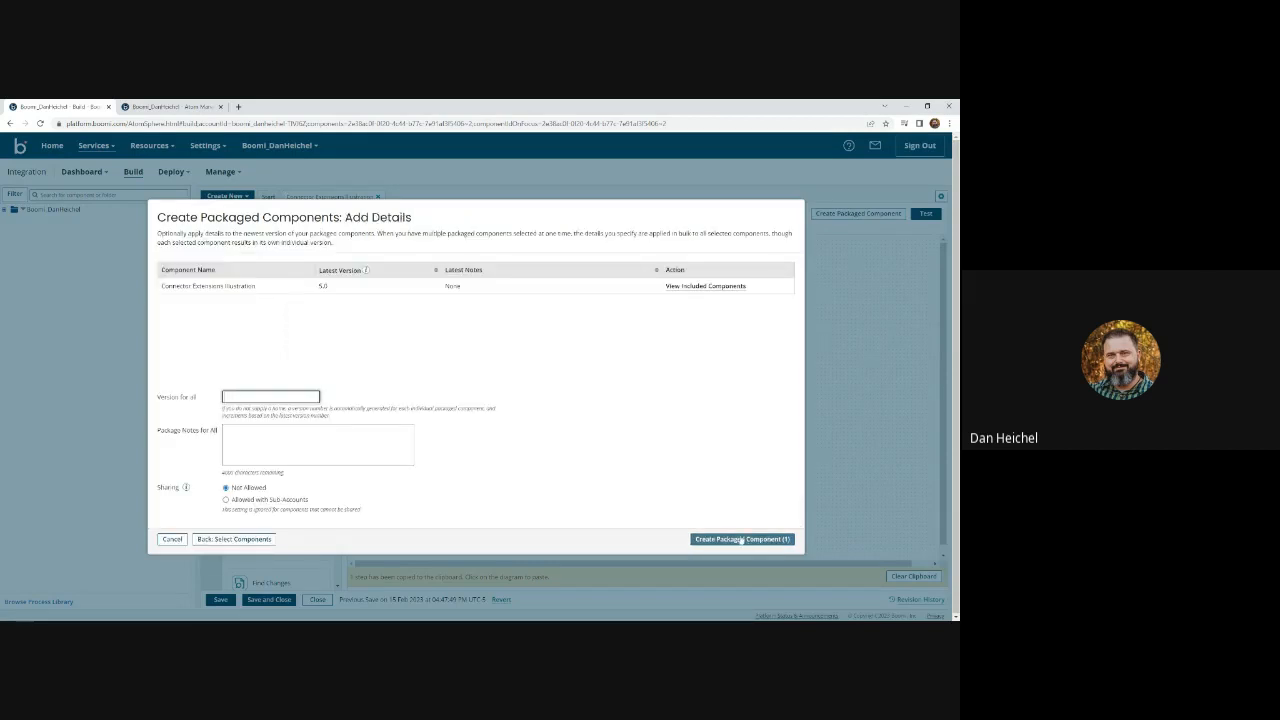
click(742, 539)
- Deploy version 6.0 to the Test environment and bring up the Test environment page
click(362, 416)
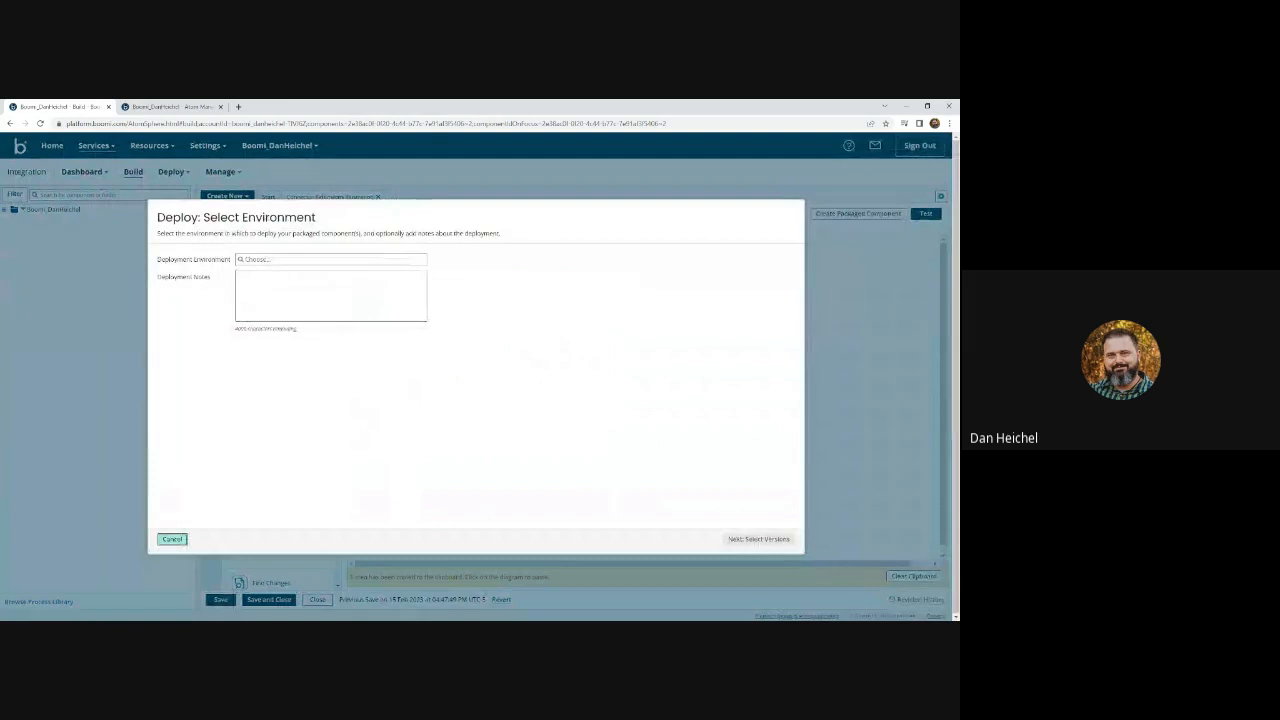
click(290, 259)
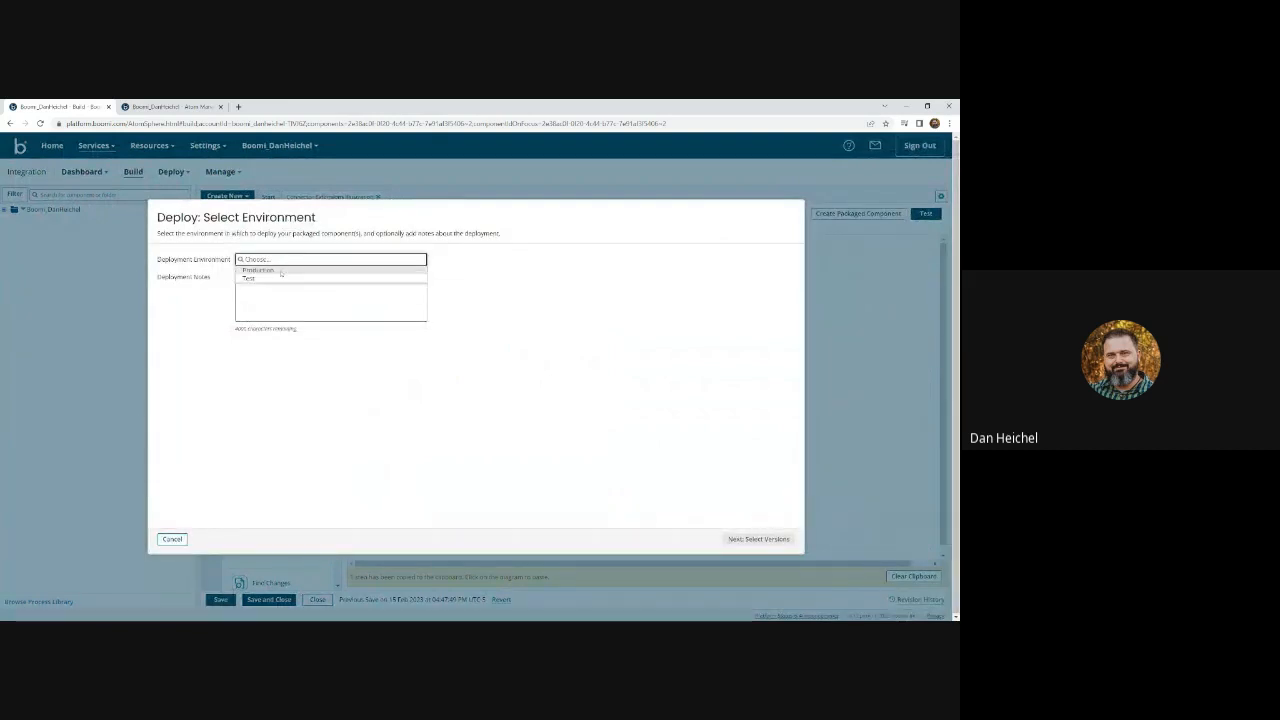
click(255, 278)
click(743, 539)
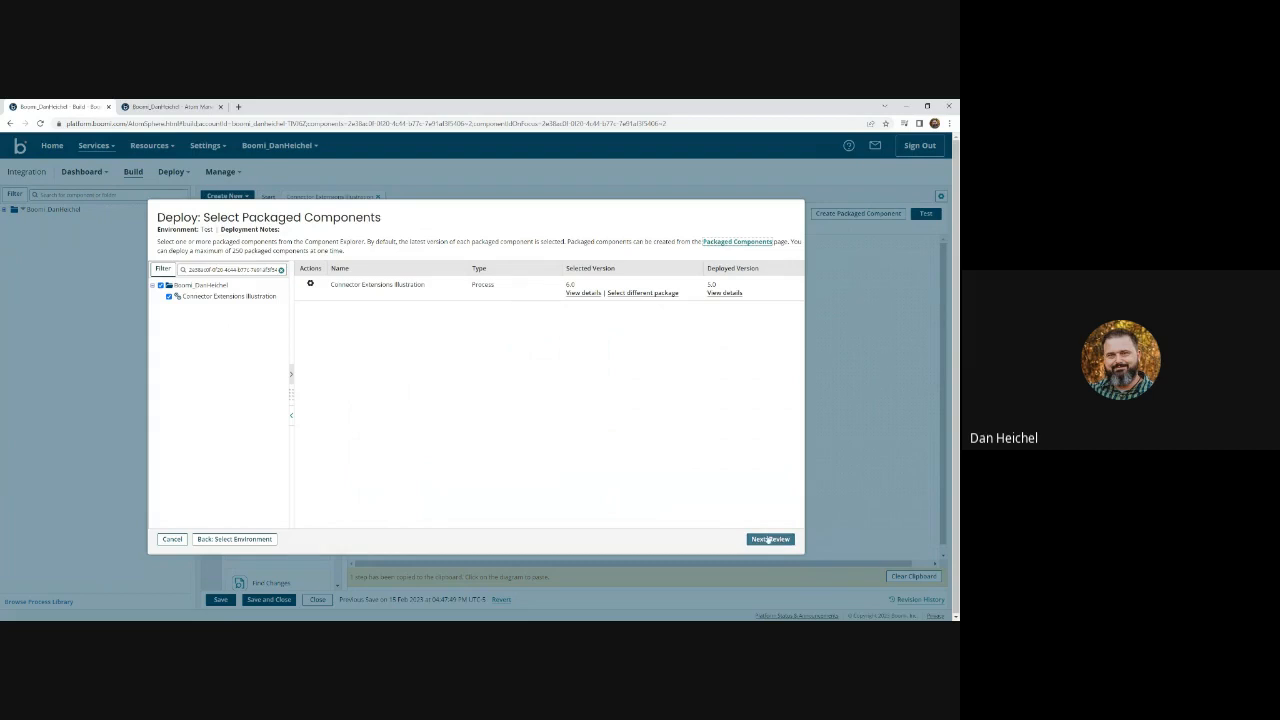
click(768, 539)
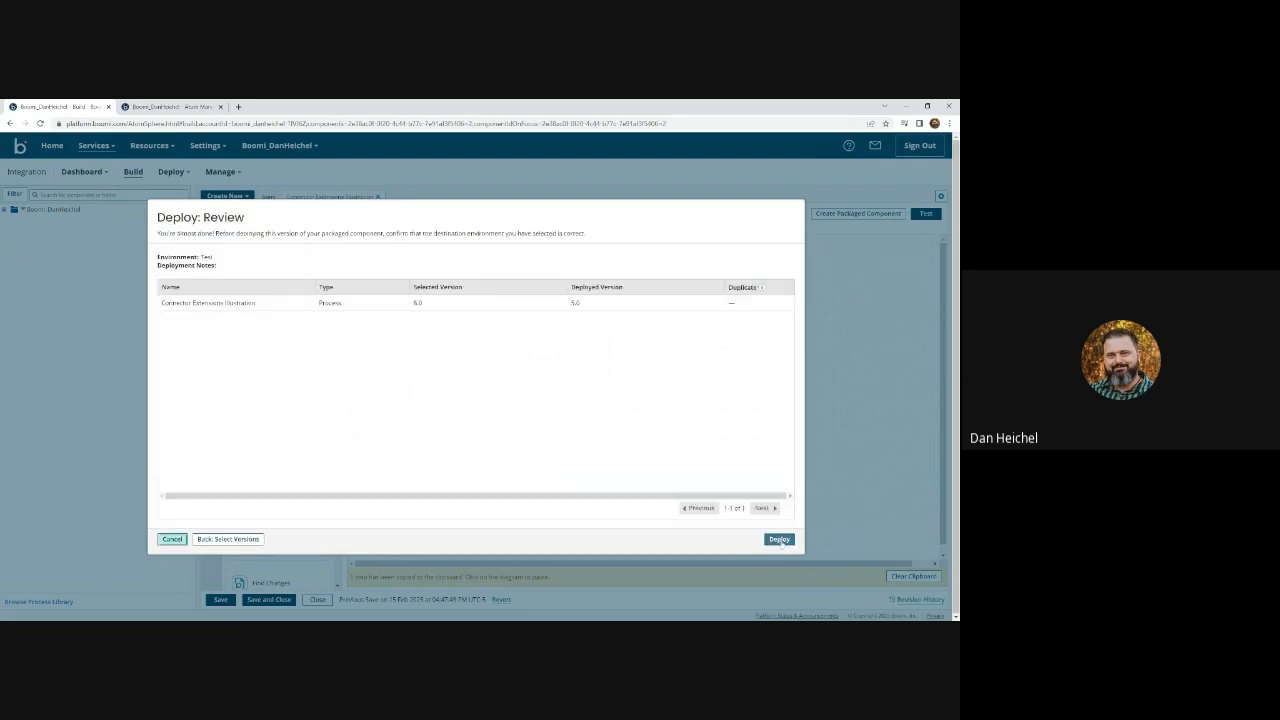
click(779, 540)
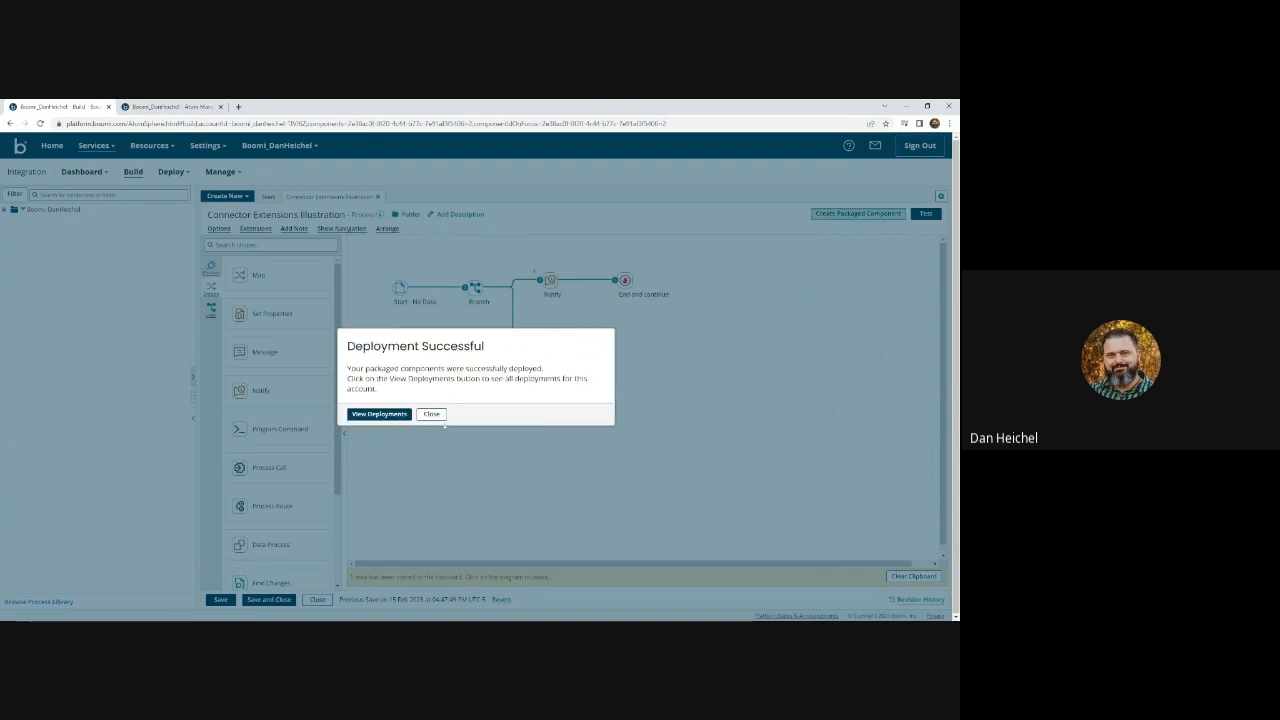
click(432, 414)
click(165, 106)
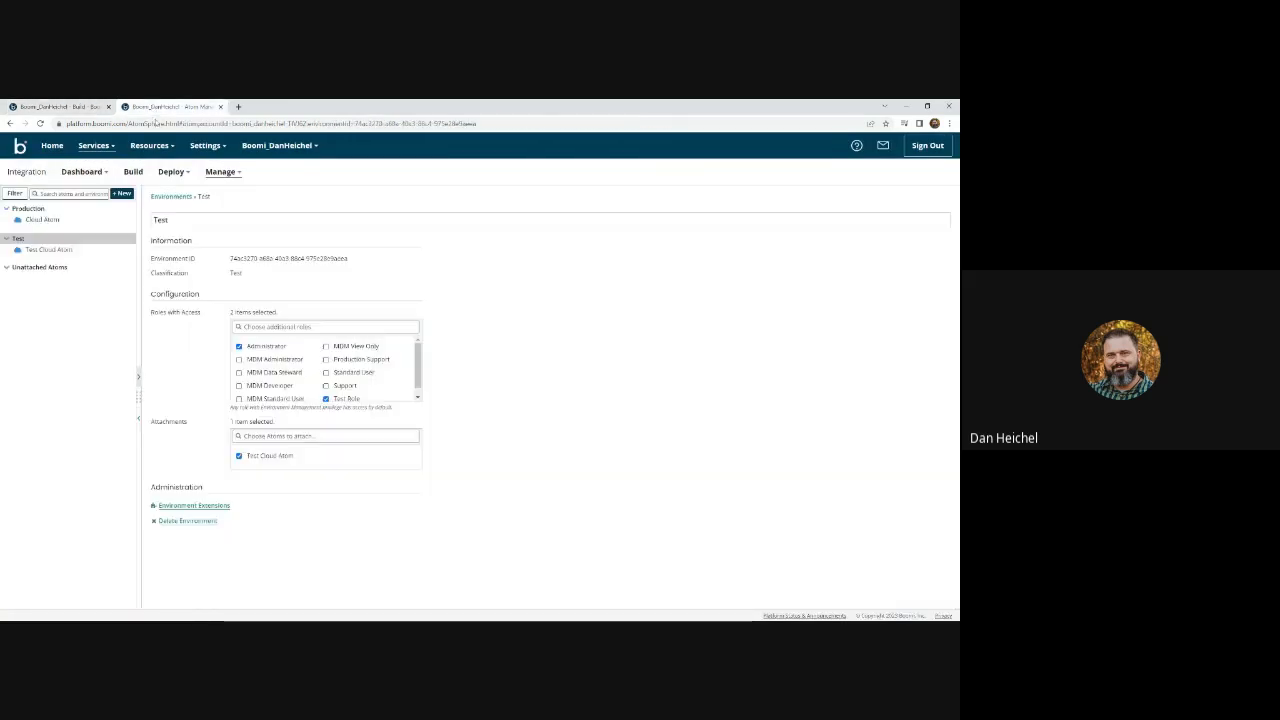
click(40, 123)
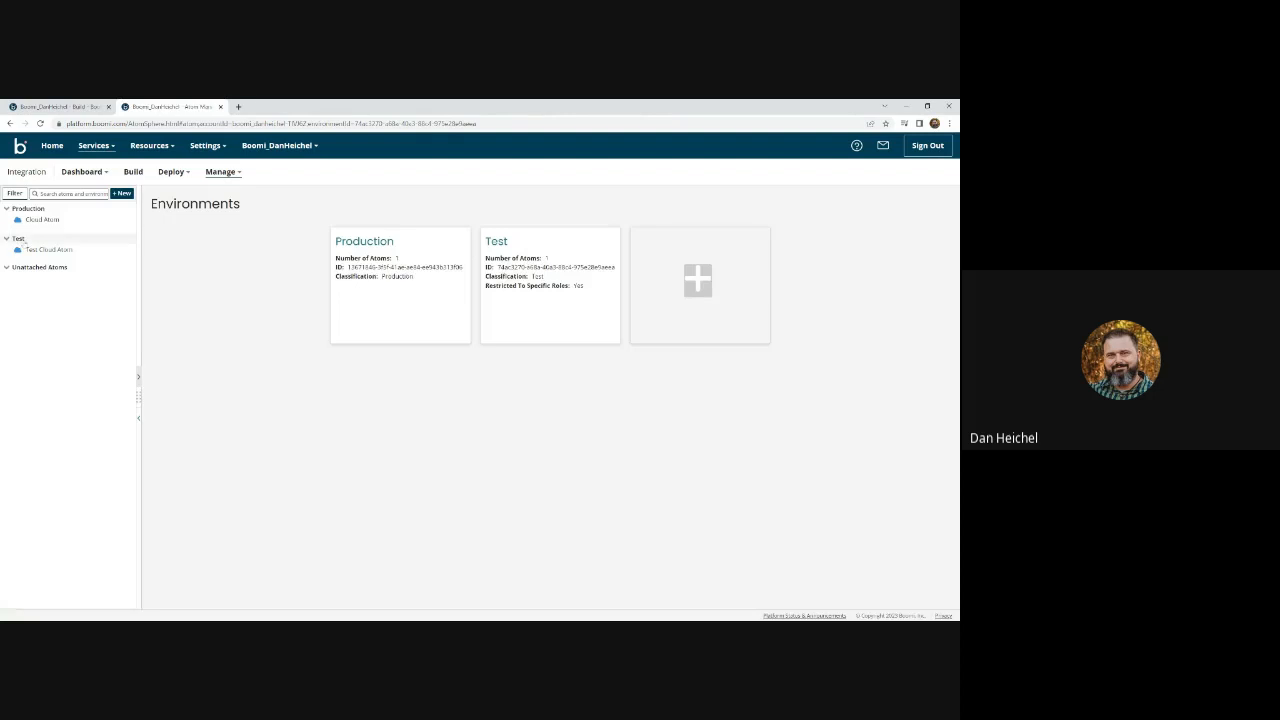
click(18, 240)
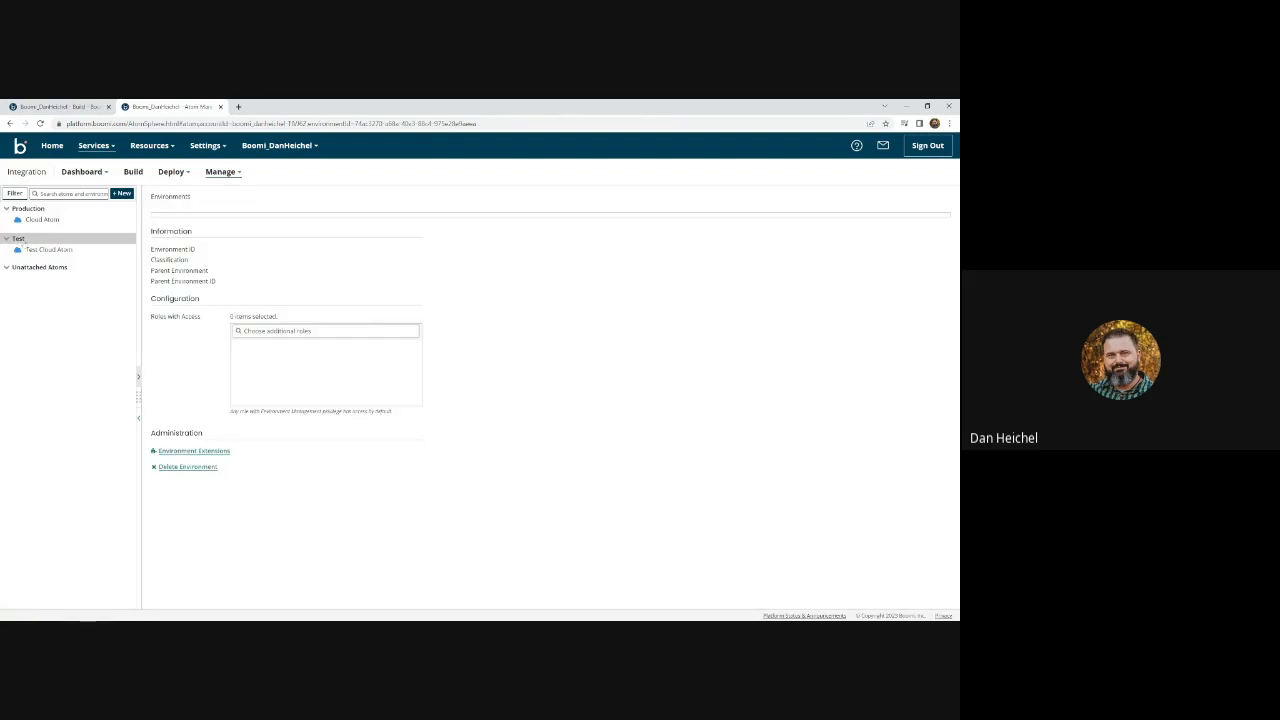
click(190, 504)
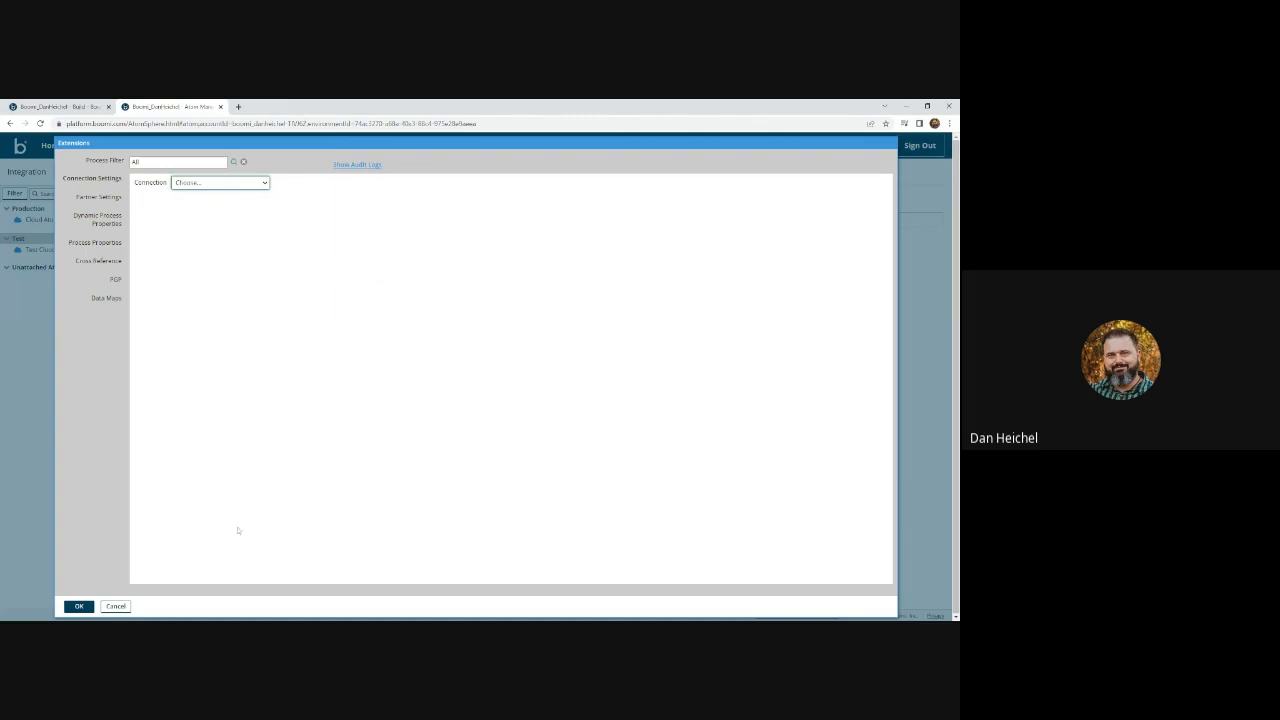
click(112, 606)
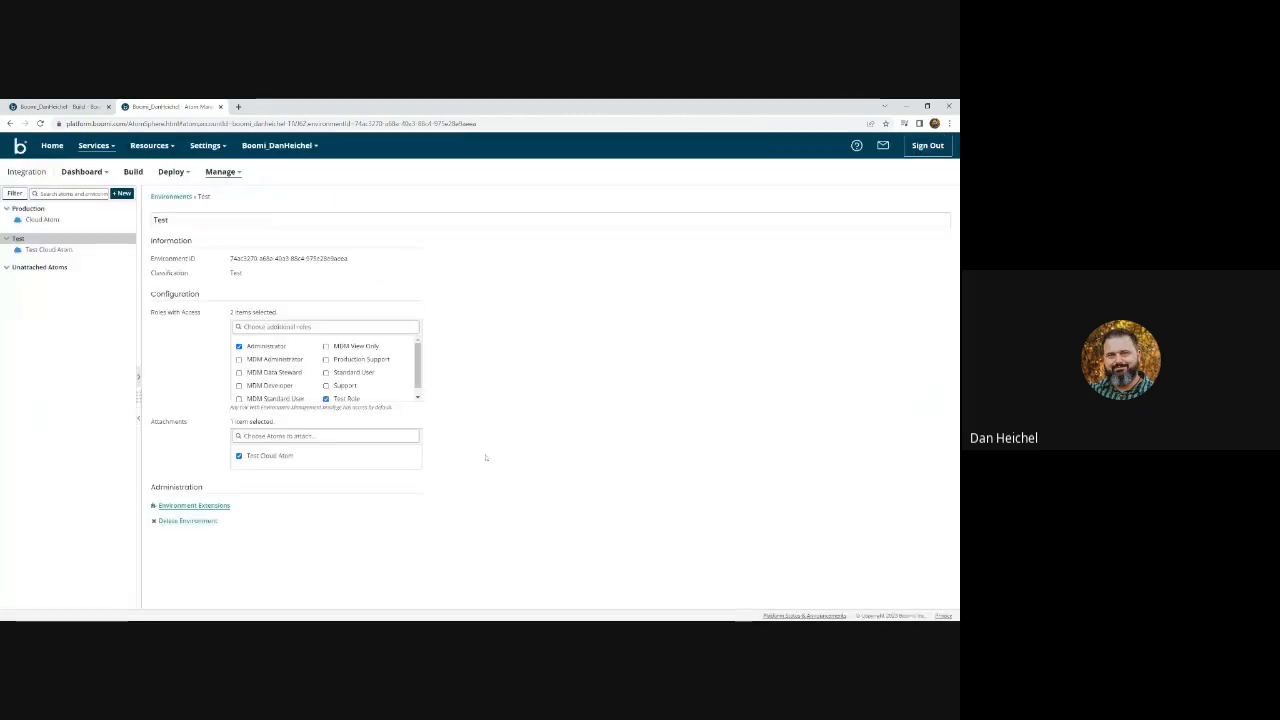